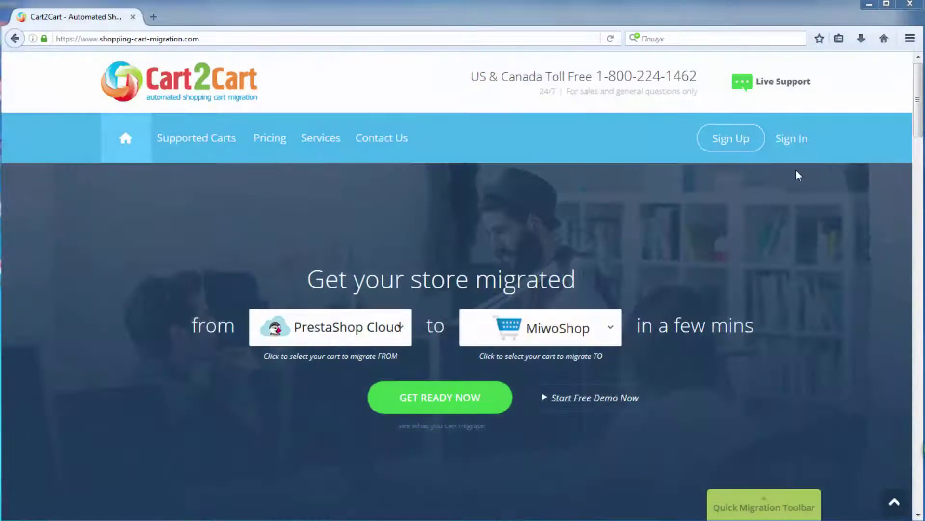
# Step: Open the Cart2Cart registration page from the Sign Up link in the top navigation
pyautogui.click(730, 139)
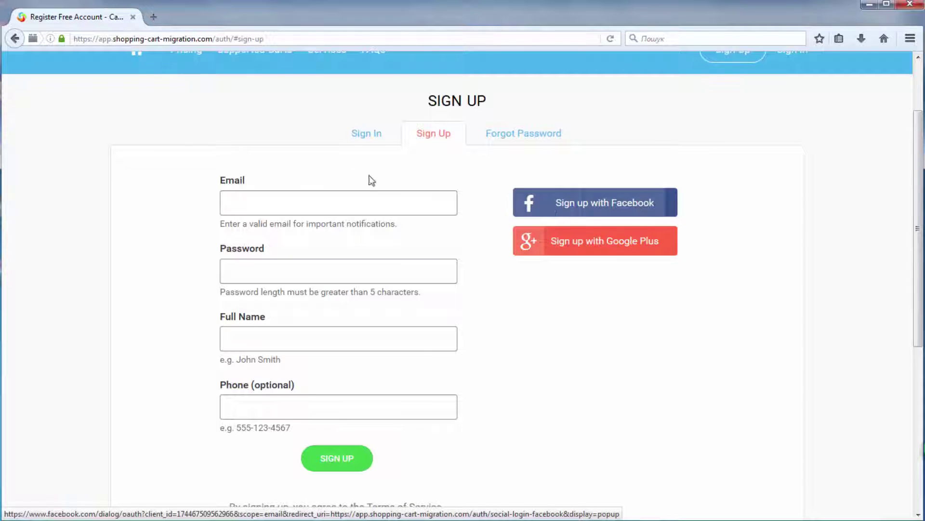
# Step: Enter the email, password and full name, and accept the suggested phone number on the Sign Up form
pyautogui.click(339, 202)
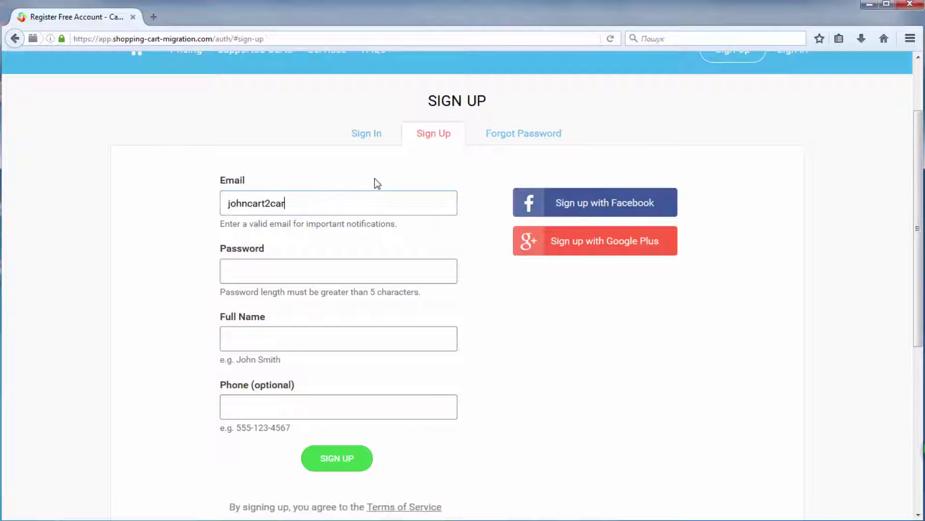
pyautogui.click(388, 271)
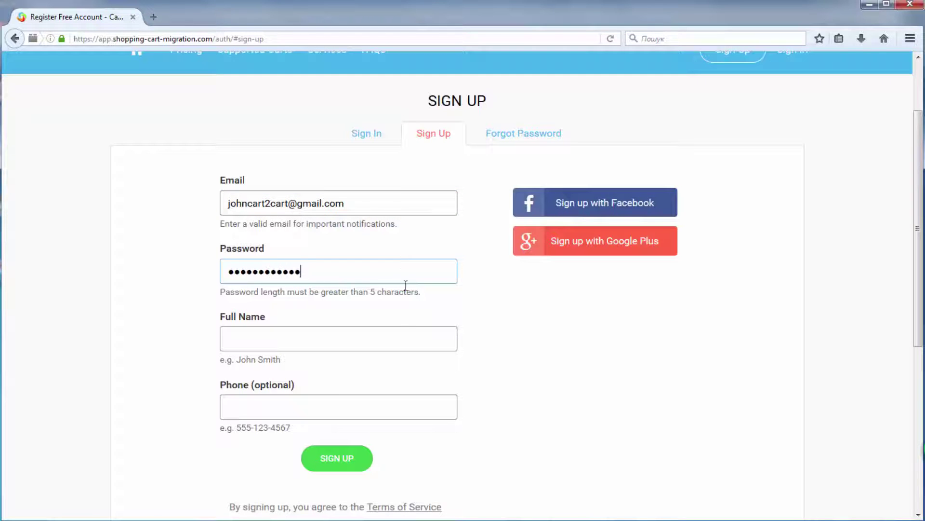
pyautogui.click(401, 337)
pyautogui.write('John Smith')
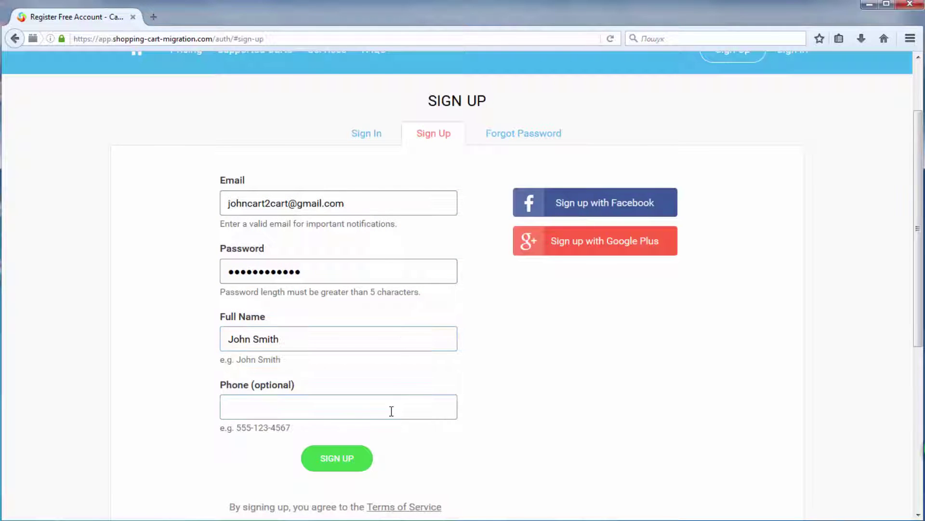
pyautogui.click(391, 411)
pyautogui.write('5')
pyautogui.click(289, 426)
# Step: Submit the registration so the free demo migration wizard launches
pyautogui.click(337, 457)
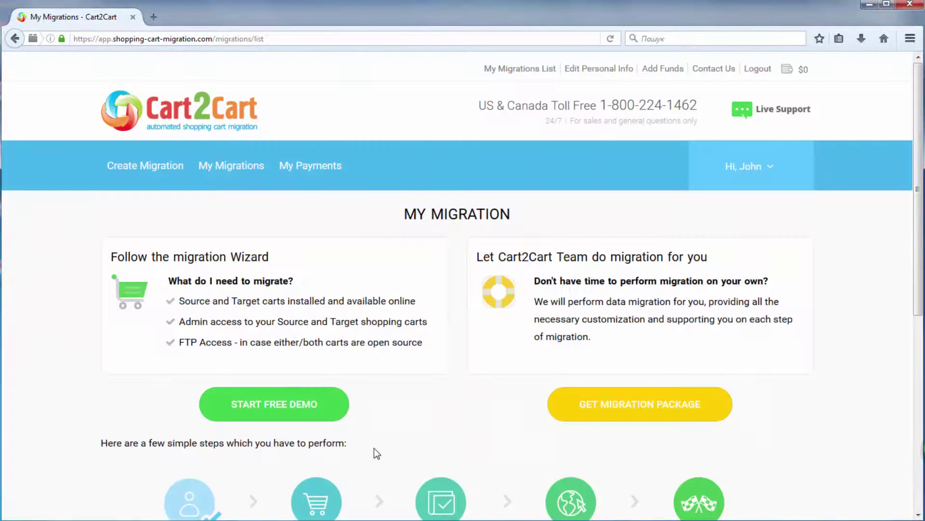
pyautogui.scroll(-1, 460, 368)
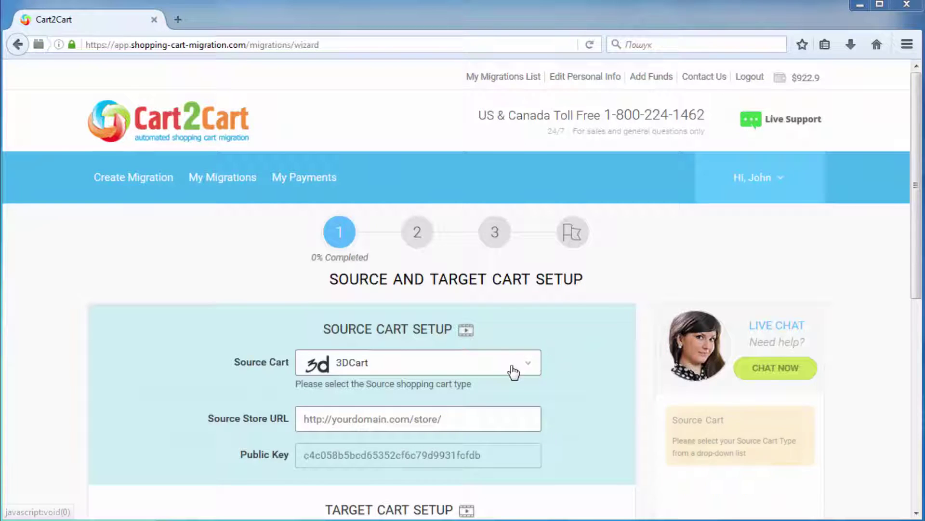
# Step: Choose BigCommerce as the source cart and enter the source store URL and username
pyautogui.click(513, 365)
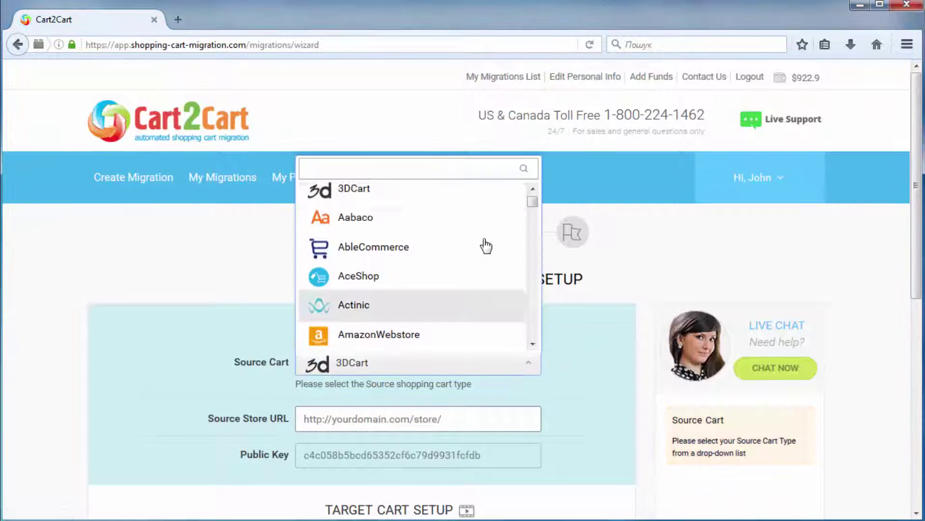
pyautogui.write('big')
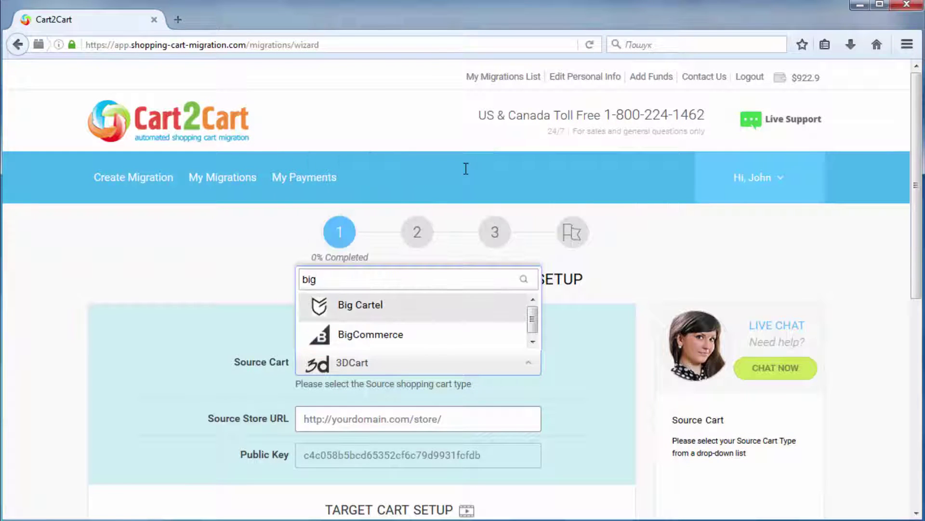
pyautogui.click(456, 335)
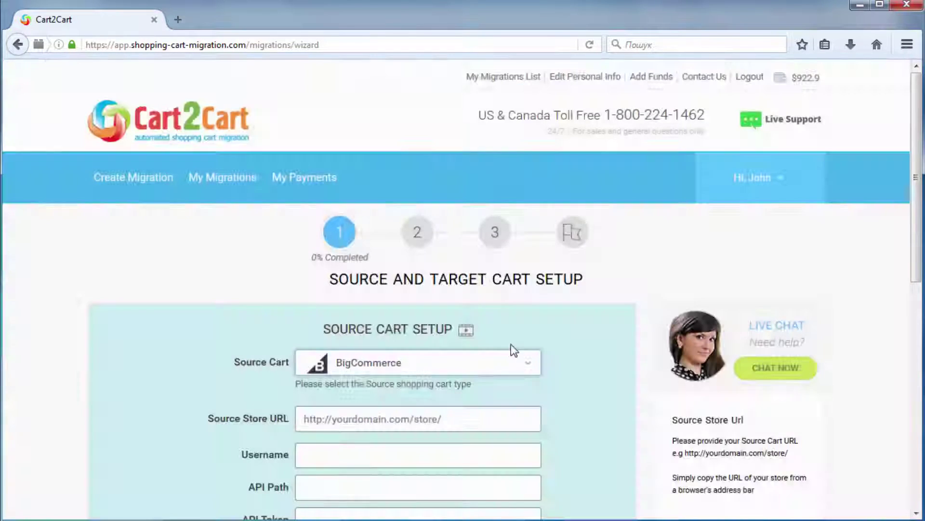
pyautogui.scroll(-1, 562, 346)
pyautogui.click(466, 415)
pyautogui.write('http://your-bigc')
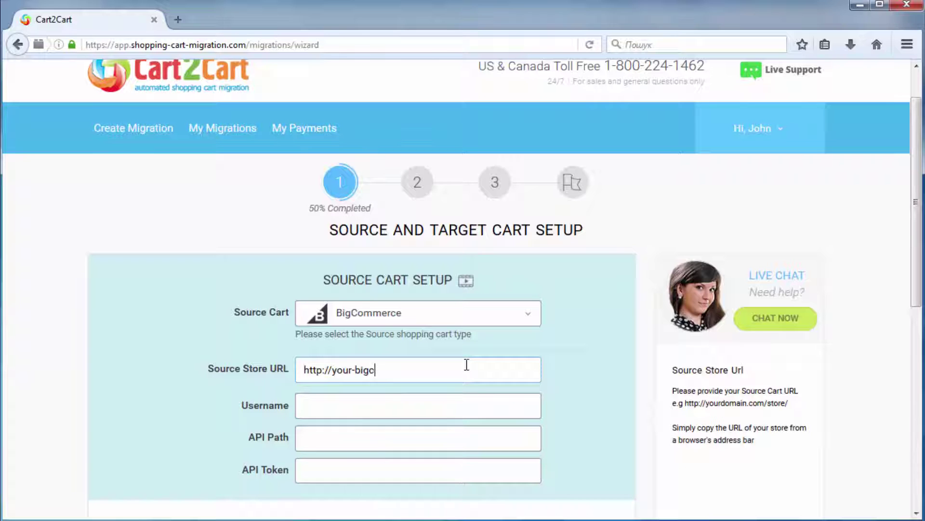
pyautogui.press('Tab')
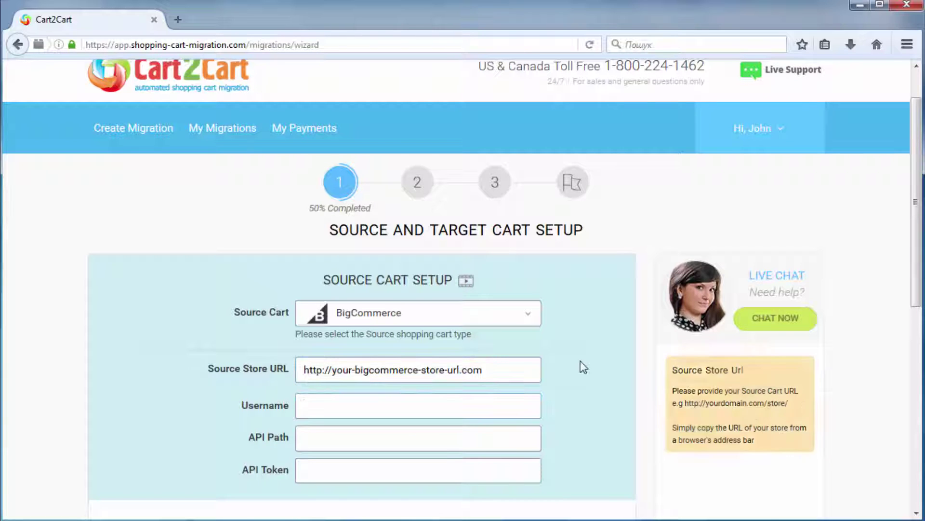
pyautogui.write('john-cart2cart')
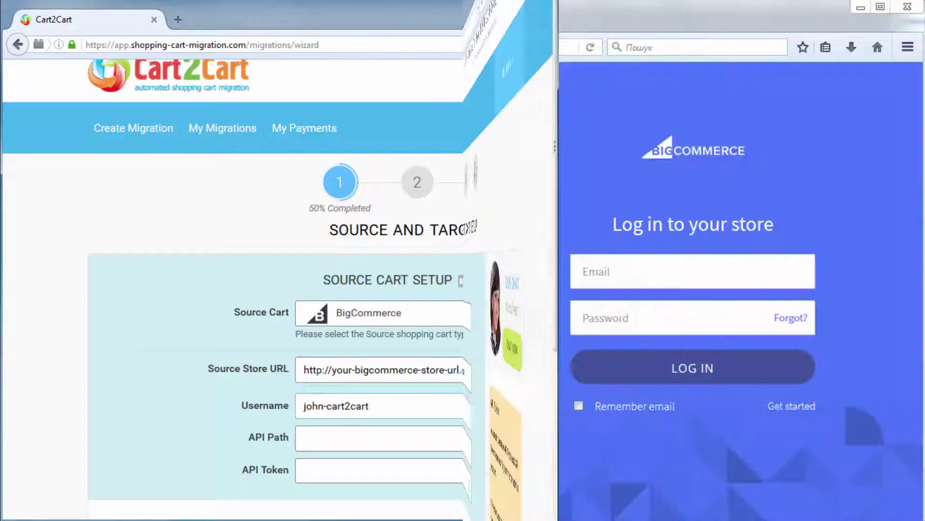
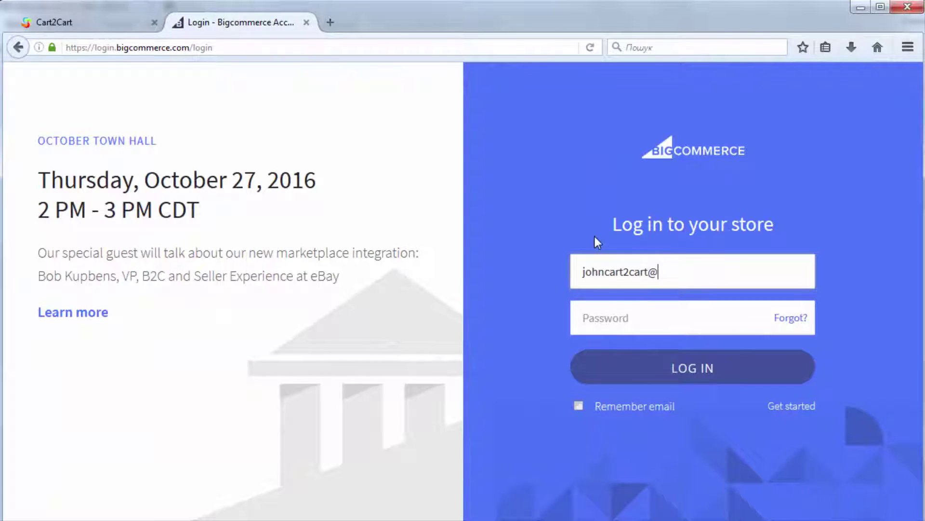
# Step: Log into the BigCommerce store and go to Advanced Settings > Legacy API Settings
pyautogui.click(601, 317)
pyautogui.write('password')
pyautogui.press('Return')
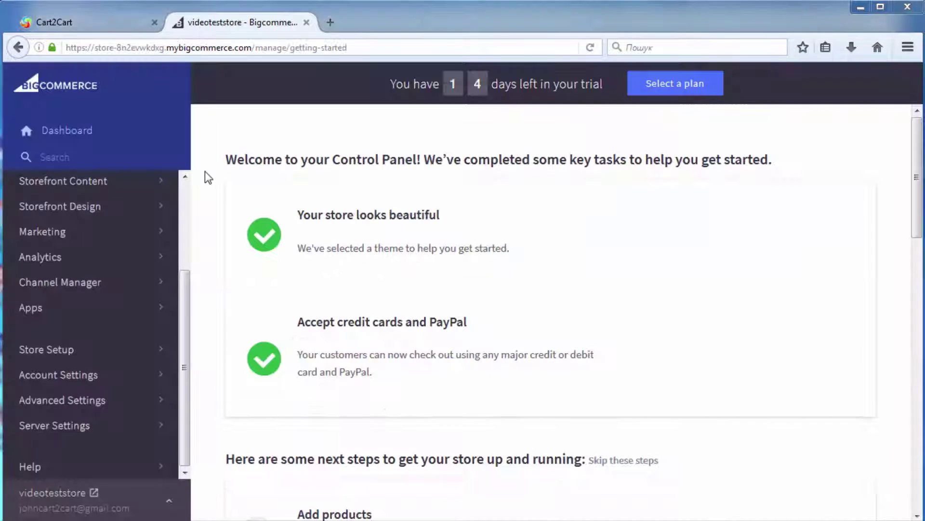
pyautogui.click(165, 399)
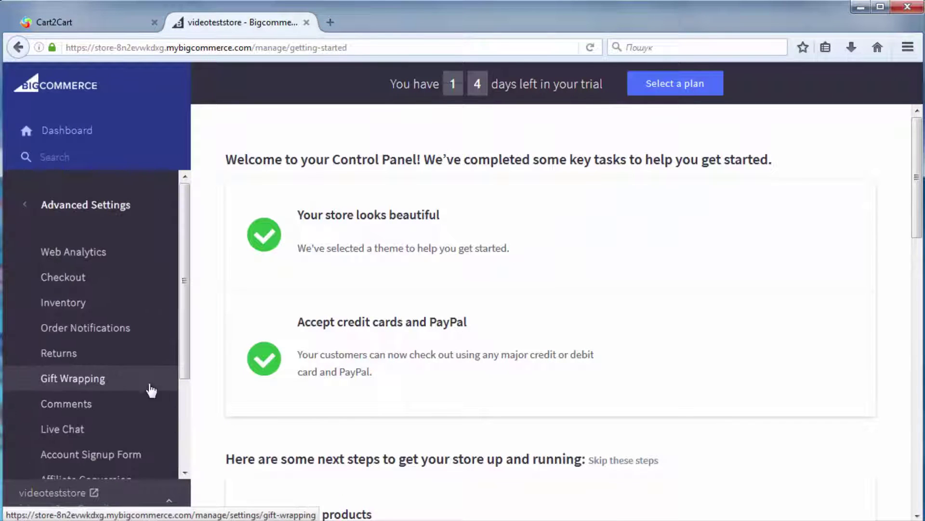
pyautogui.scroll(-3, 65, 347)
pyautogui.click(99, 434)
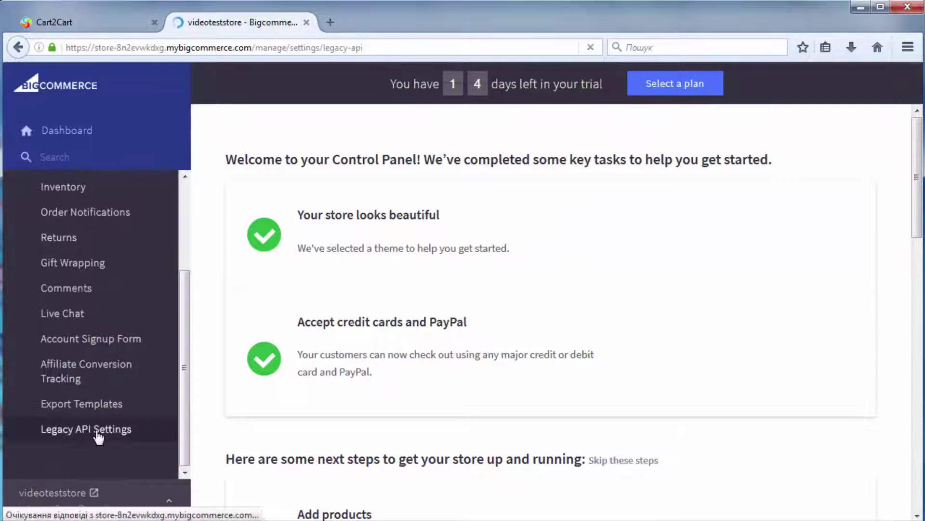
# Step: Create and save a legacy API account named John-Cart2Cart
pyautogui.click(304, 174)
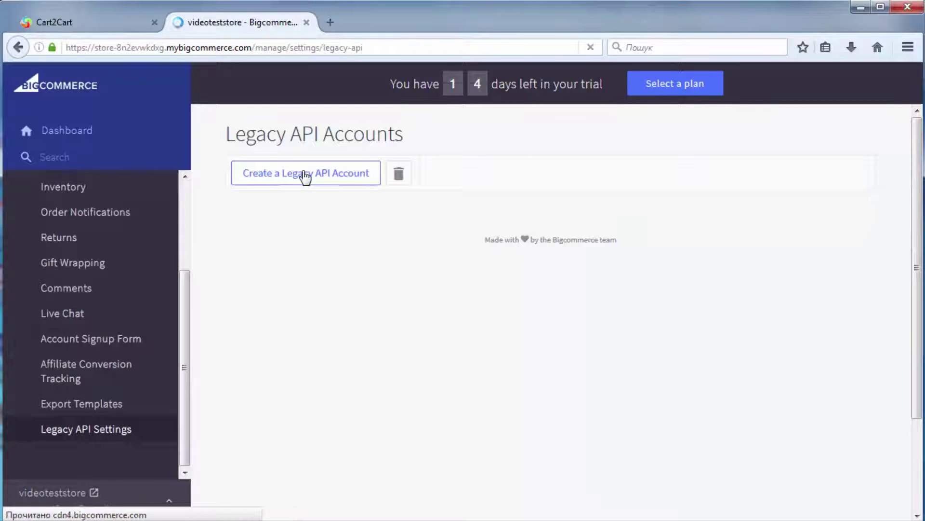
pyautogui.click(436, 211)
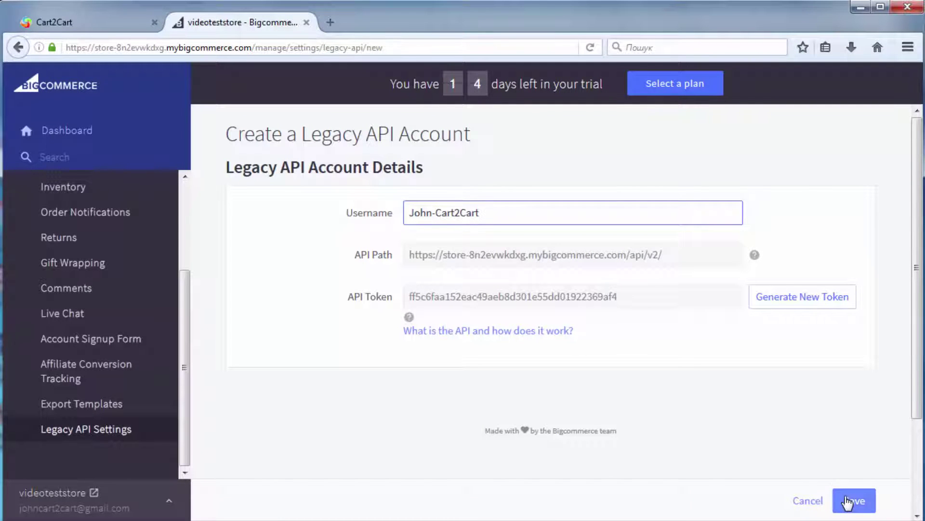
pyautogui.click(854, 500)
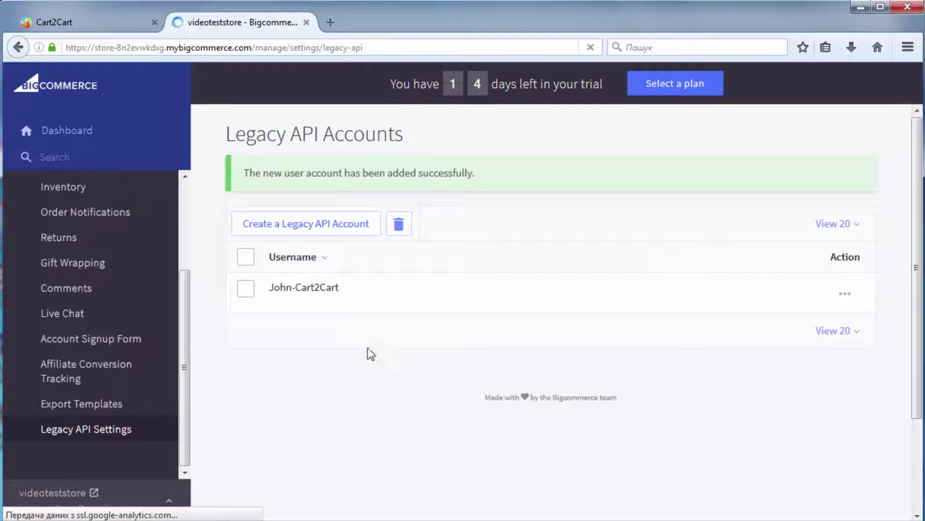
pyautogui.click(844, 294)
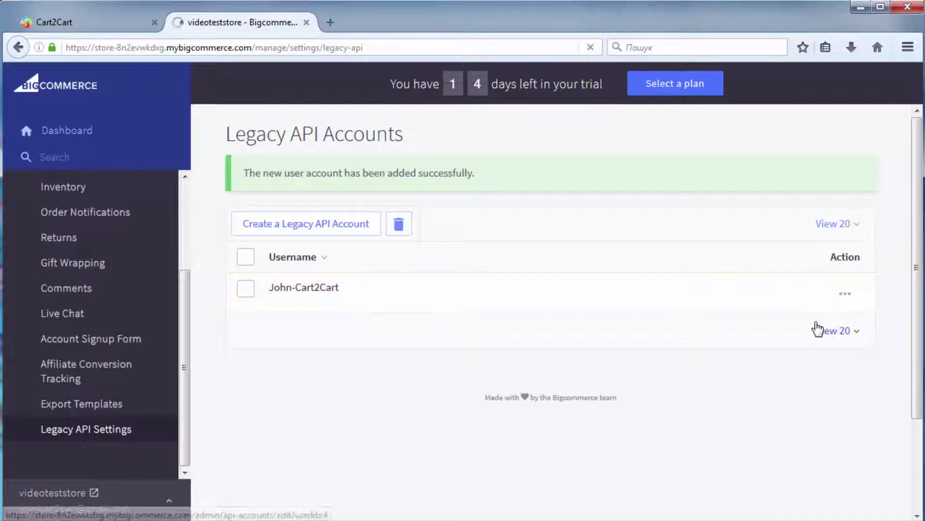
# Step: Copy the legacy account's API Path into the wizard's API Path field
pyautogui.click(820, 330)
pyautogui.moveTo(682, 257); pyautogui.dragTo(463, 256)
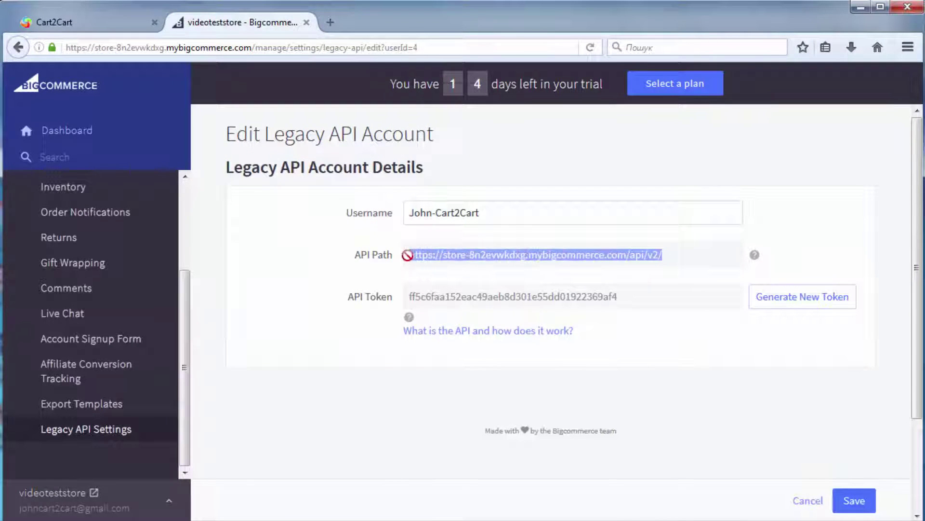
pyautogui.hotkey('ctrl', 'c')
pyautogui.click(54, 22)
pyautogui.moveTo(305, 80)
pyautogui.click(418, 390)
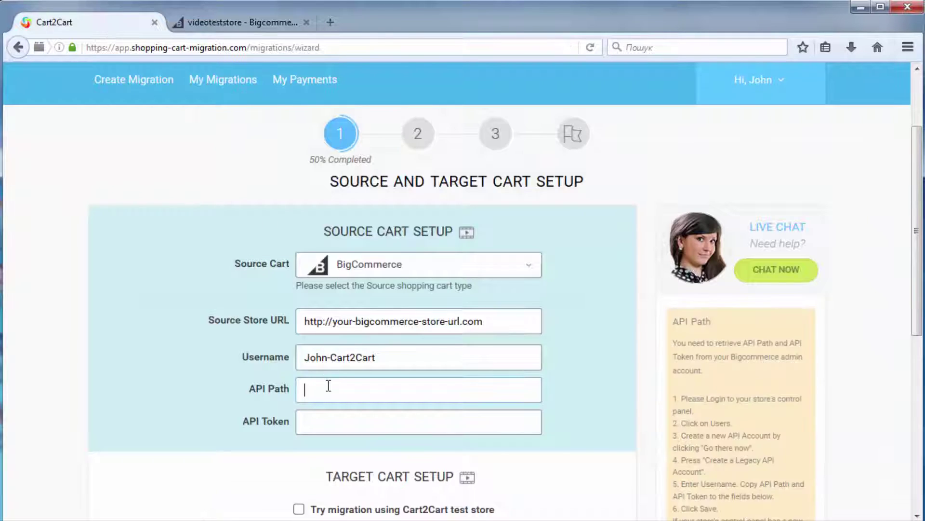
pyautogui.hotkey('ctrl', 'v')
# Step: Copy the legacy account's API Token into the wizard's API Token field
pyautogui.click(242, 22)
pyautogui.moveTo(629, 296)
pyautogui.mouseDown()
pyautogui.moveTo(409, 296)
pyautogui.moveTo(620, 297)
pyautogui.mouseUp()
pyautogui.hotkey('ctrl', 'c')
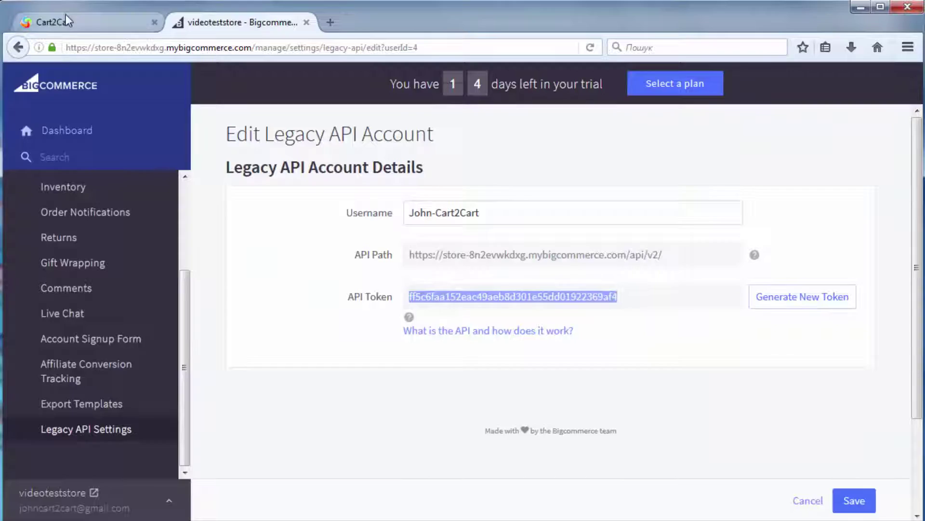
pyautogui.click(54, 22)
pyautogui.click(310, 423)
pyautogui.hotkey('ctrl', 'v')
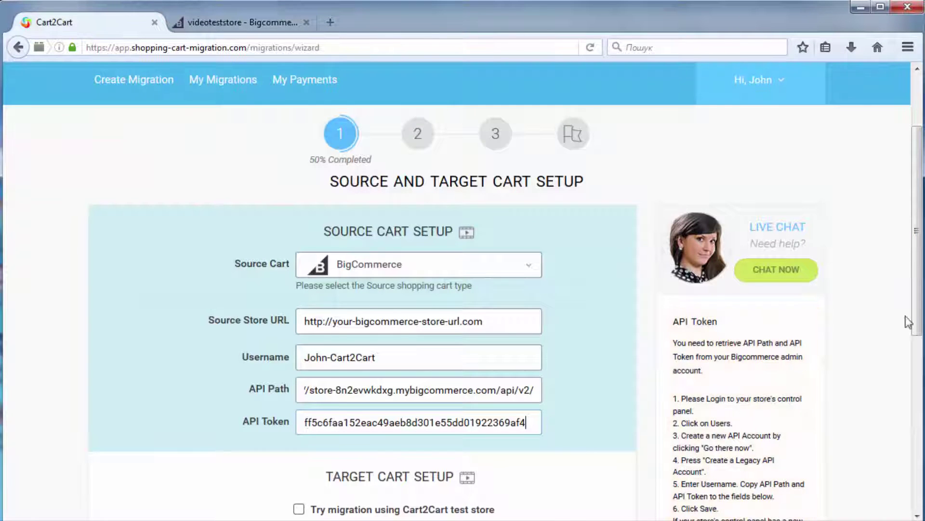
pyautogui.moveTo(917, 319); pyautogui.dragTo(921, 469)
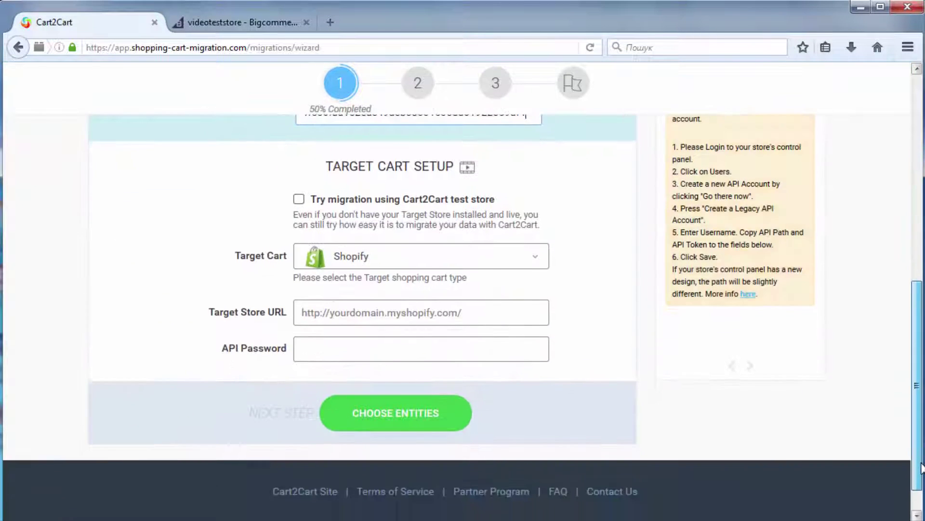
# Step: Start entering the Shopify store address in the Target Store URL field
pyautogui.click(308, 312)
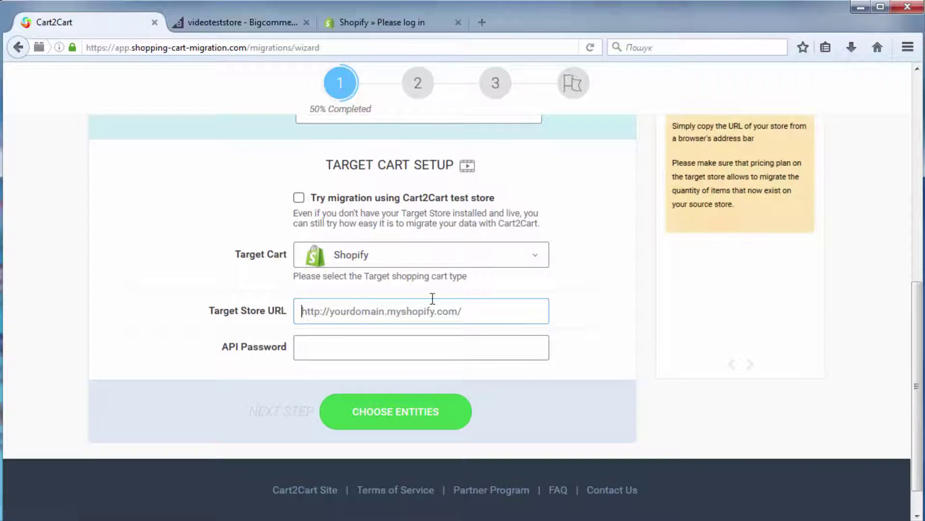
pyautogui.write('htt')
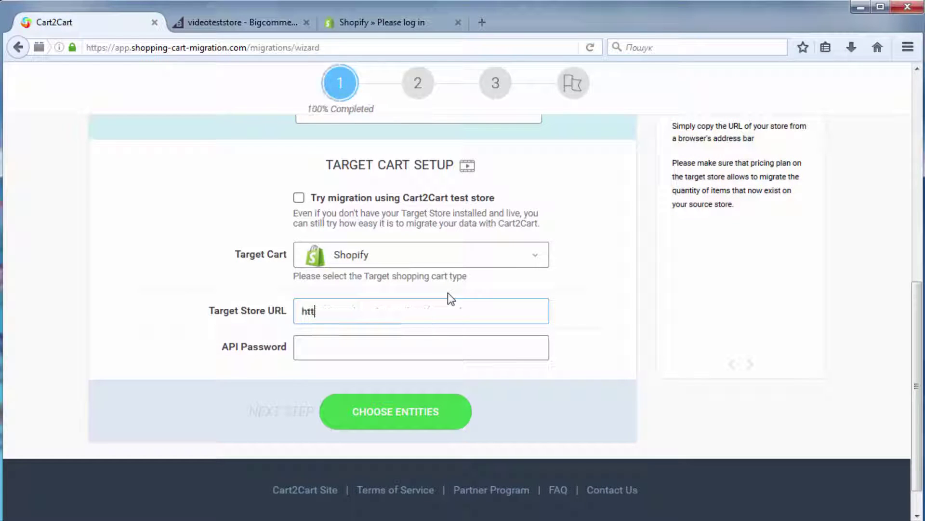
pyautogui.write('p://')
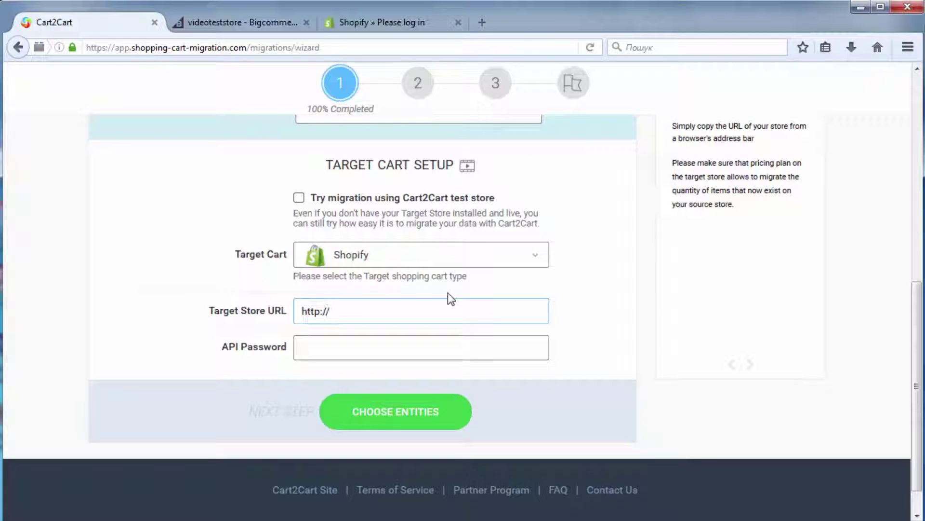
pyautogui.write('your-shopif')
pyautogui.write('y-store-u')
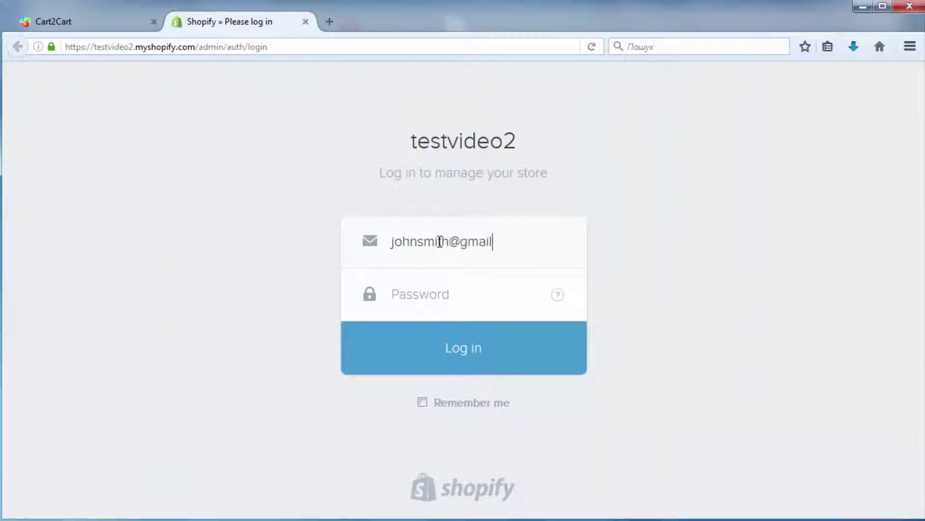
# Step: Log into the testvideo2 Shopify admin and go to Apps > Private apps
pyautogui.click(464, 347)
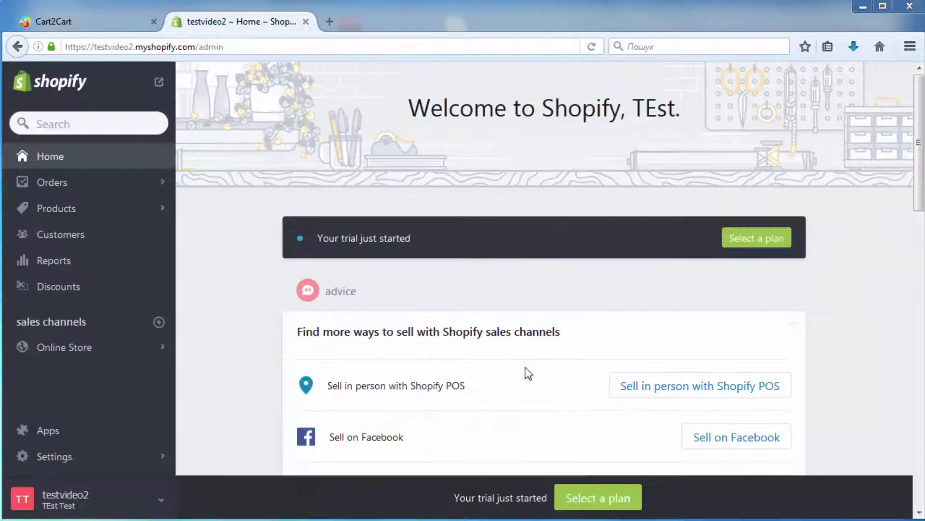
pyautogui.click(48, 430)
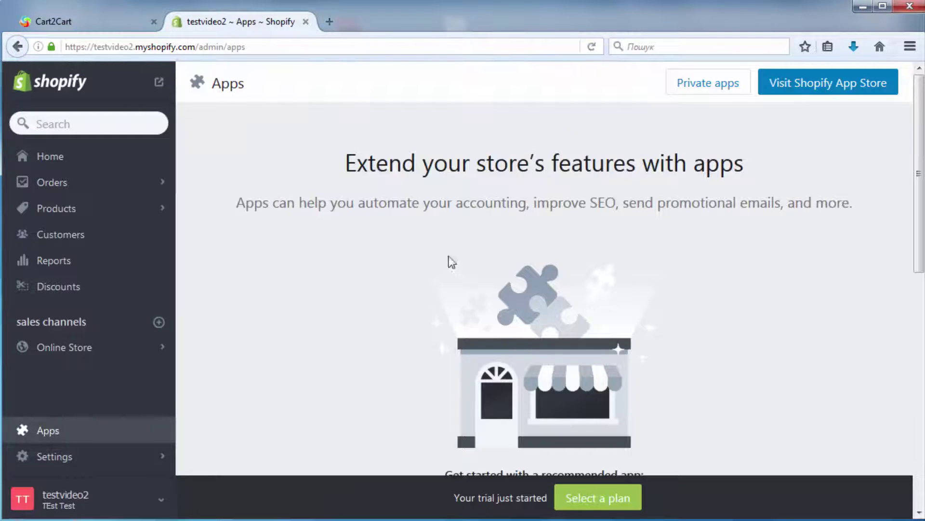
pyautogui.click(685, 93)
# Step: Start private app testvideo with read-and-write access for content, customers, orders, products, themes, shipping and script tags
pyautogui.click(543, 312)
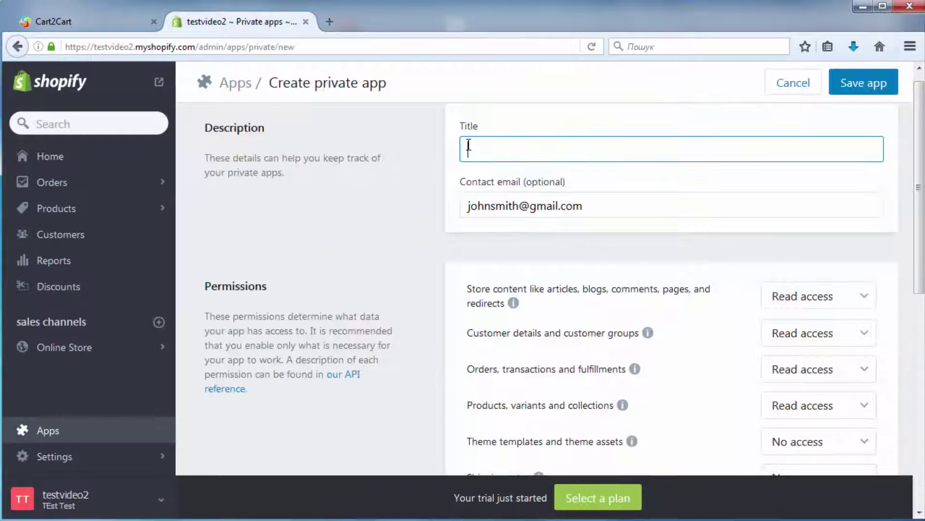
pyautogui.write('test')
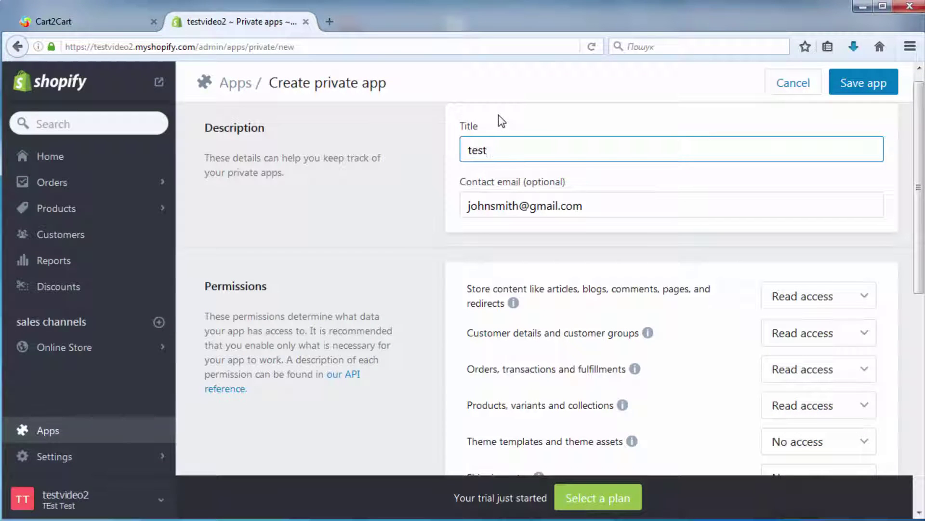
pyautogui.write('video')
pyautogui.moveTo(919, 188); pyautogui.dragTo(920, 238)
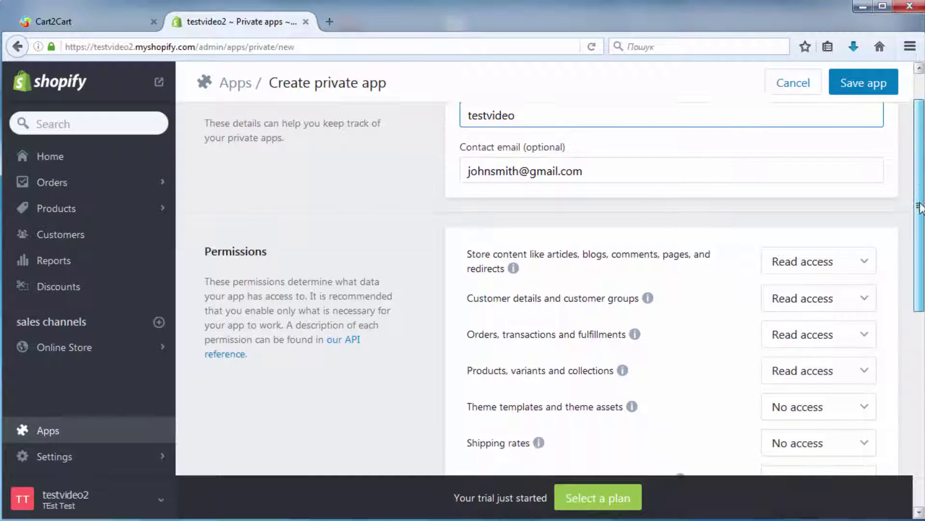
pyautogui.click(863, 190)
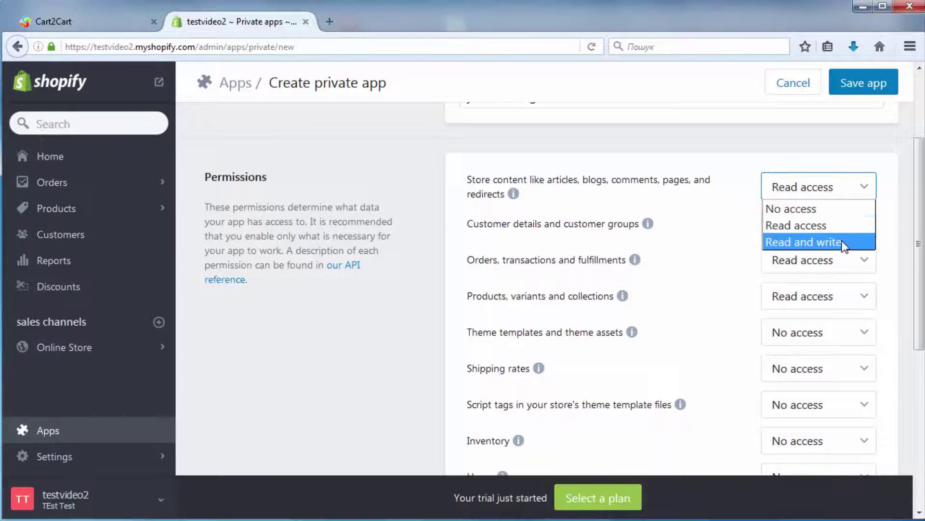
pyautogui.click(817, 239)
pyautogui.click(864, 224)
pyautogui.click(811, 278)
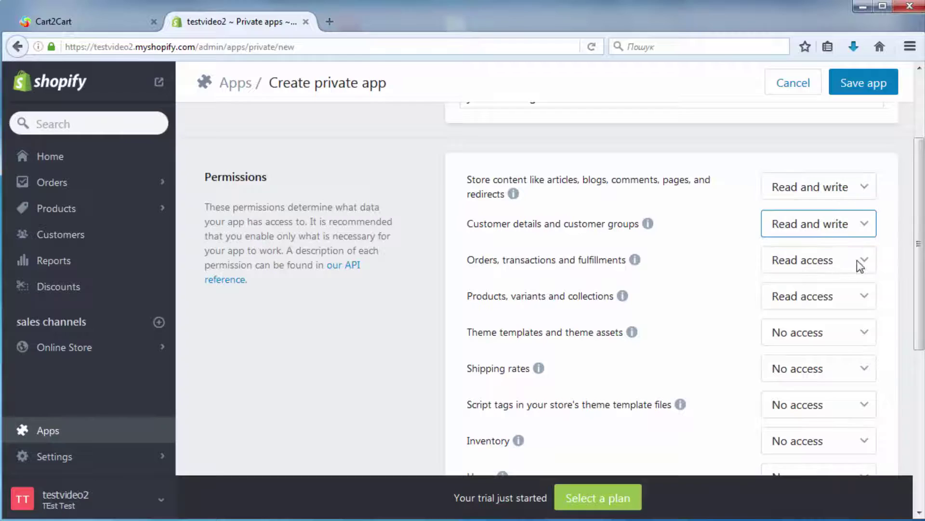
pyautogui.click(865, 261)
pyautogui.click(845, 314)
pyautogui.click(864, 296)
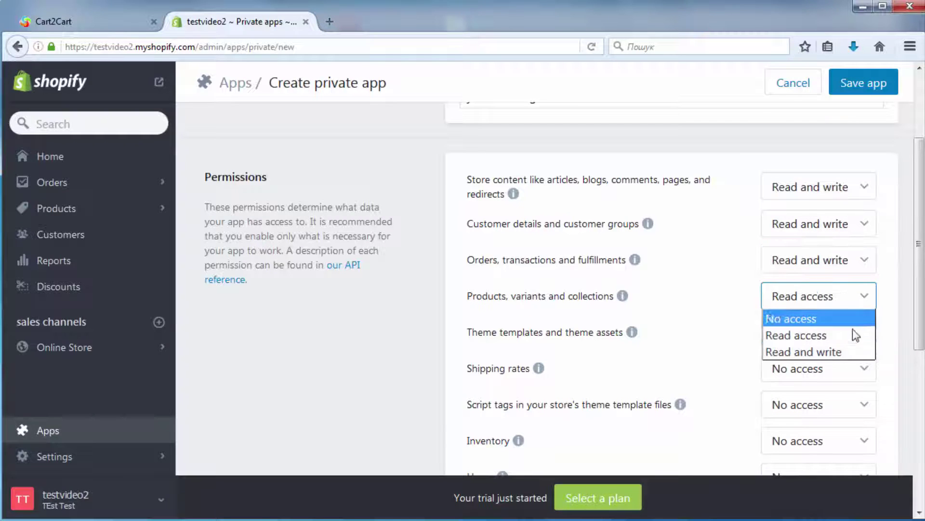
pyautogui.click(852, 351)
pyautogui.click(864, 332)
pyautogui.click(842, 388)
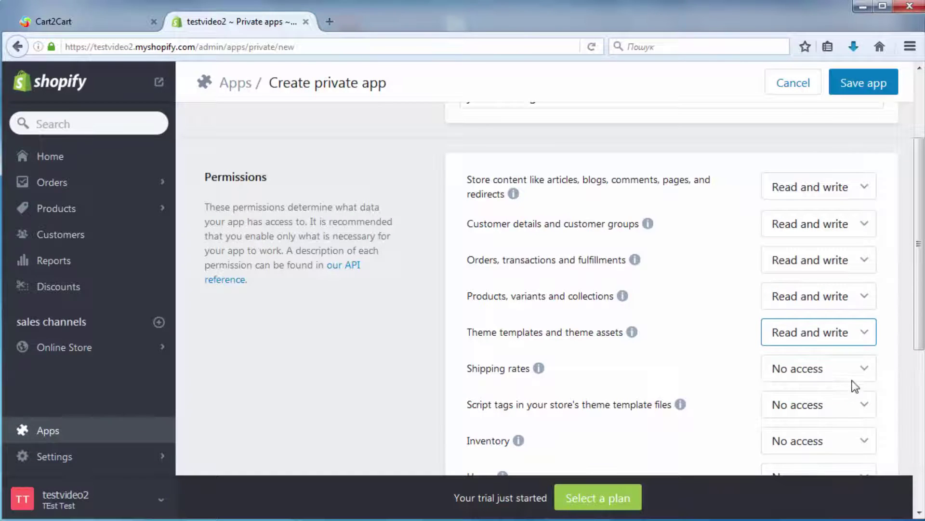
pyautogui.click(864, 368)
pyautogui.click(839, 424)
pyautogui.click(864, 404)
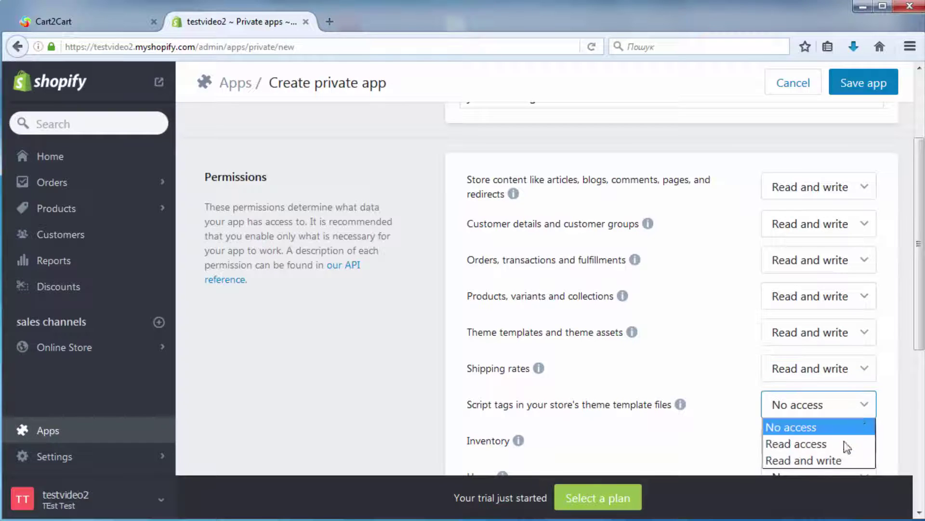
pyautogui.click(846, 461)
pyautogui.moveTo(919, 304); pyautogui.dragTo(922, 463)
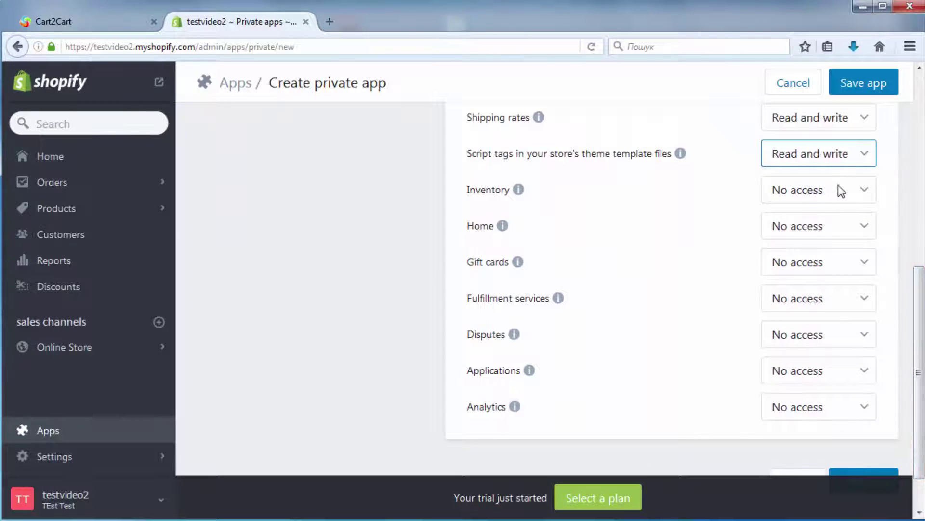
# Step: Give Inventory, Home, Gift cards, Fulfillment and Applications read-and-write access; Disputes and Analytics read-only
pyautogui.click(838, 189)
pyautogui.click(821, 246)
pyautogui.click(838, 226)
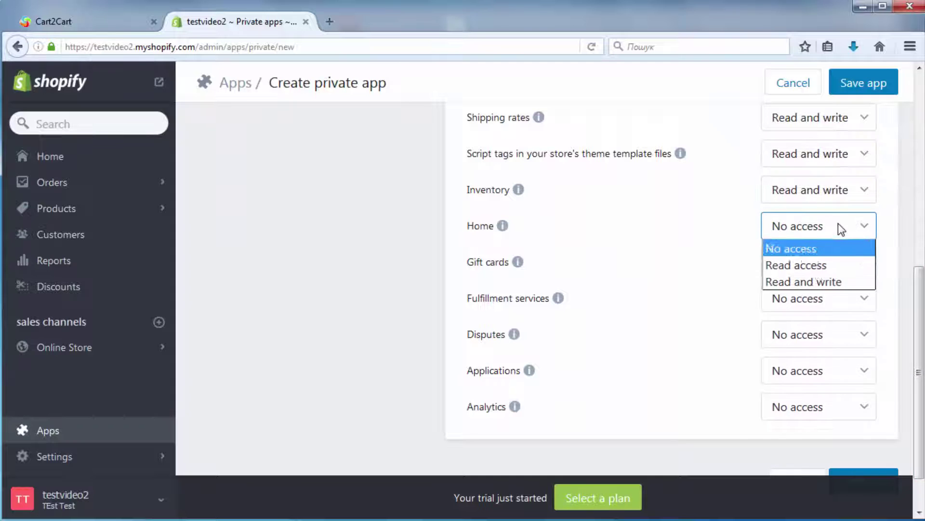
pyautogui.click(813, 285)
pyautogui.click(829, 262)
pyautogui.click(809, 318)
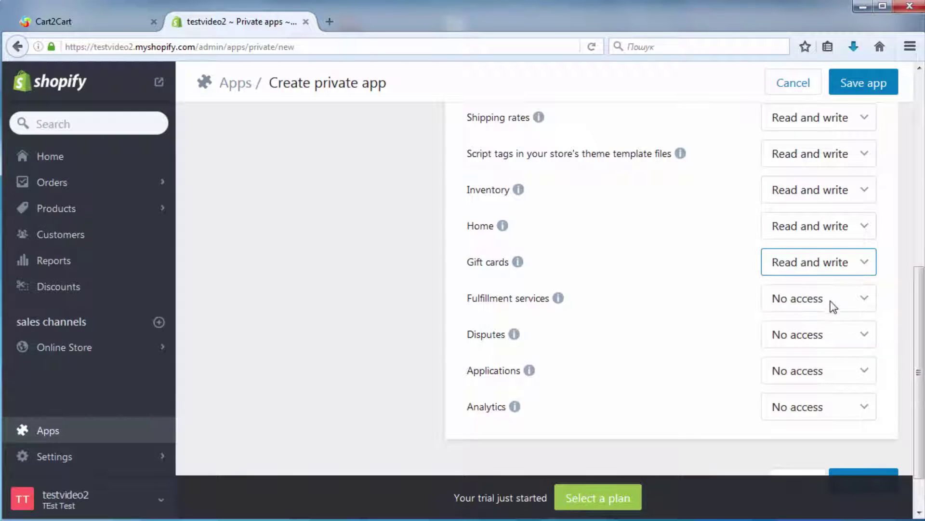
pyautogui.click(832, 300)
pyautogui.click(810, 351)
pyautogui.click(819, 335)
pyautogui.click(811, 373)
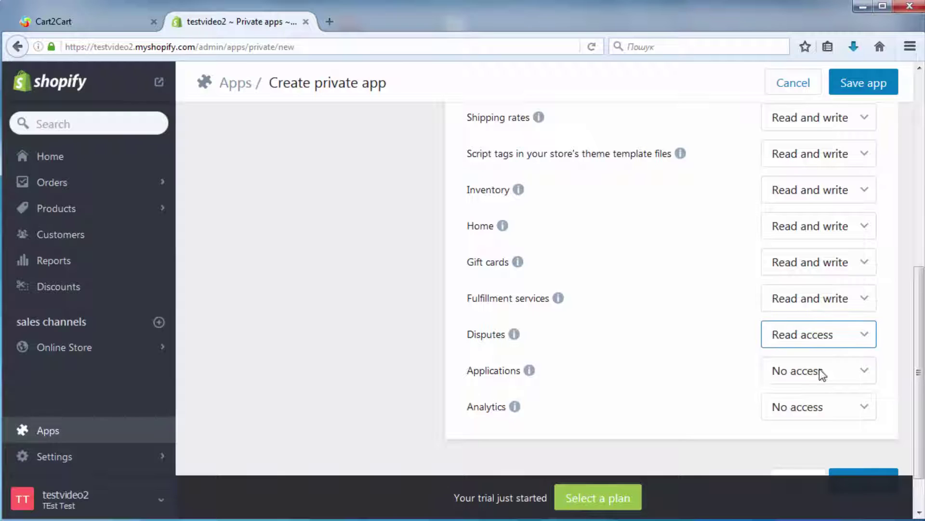
pyautogui.click(806, 426)
pyautogui.click(822, 407)
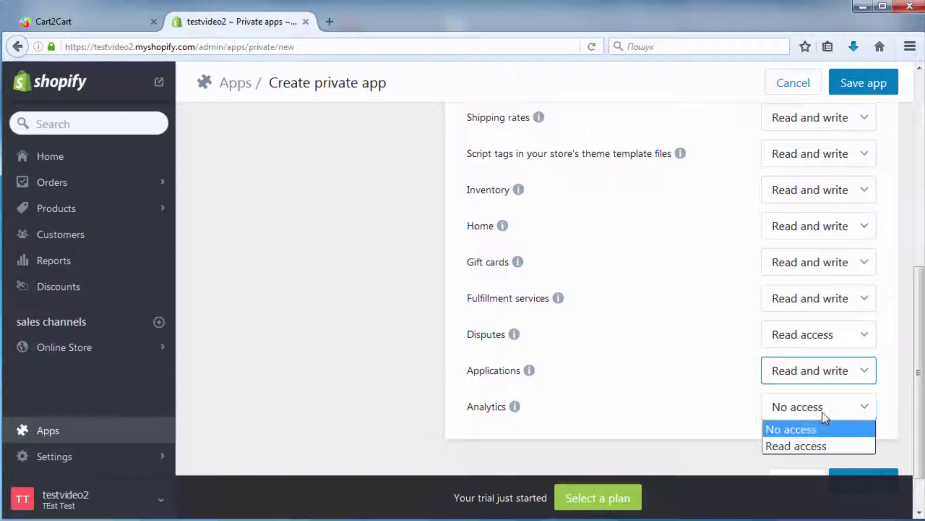
pyautogui.click(808, 447)
pyautogui.click(852, 412)
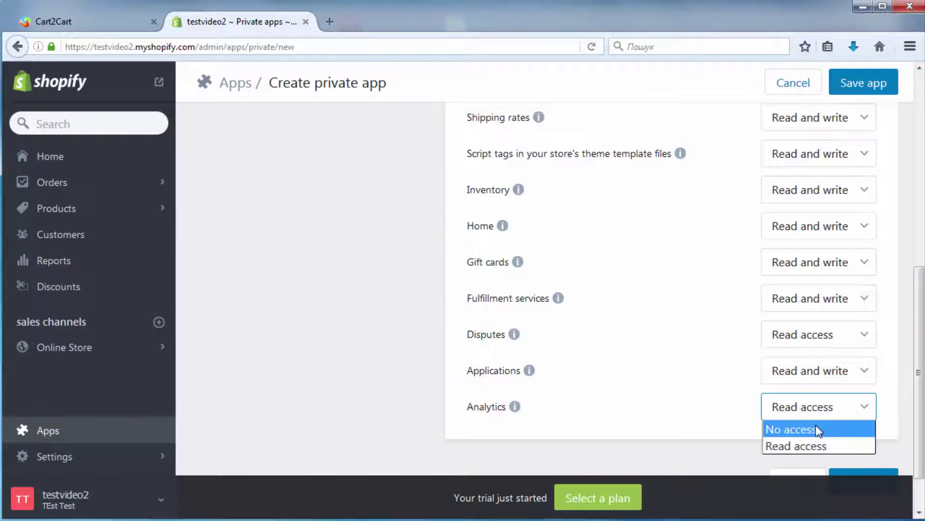
pyautogui.click(796, 446)
pyautogui.scroll(-2, 832, 405)
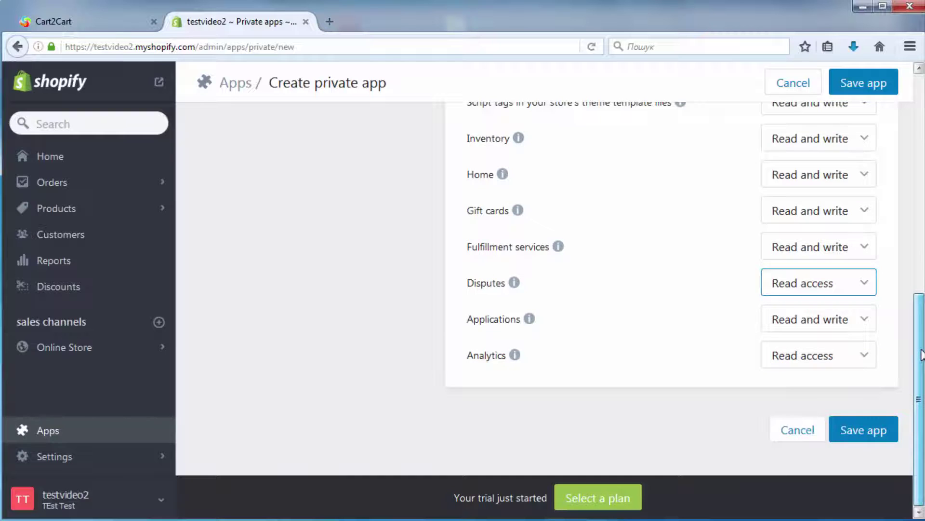
# Step: Save the app, paste its API password into Cart2Cart, and continue to entity selection
pyautogui.click(860, 435)
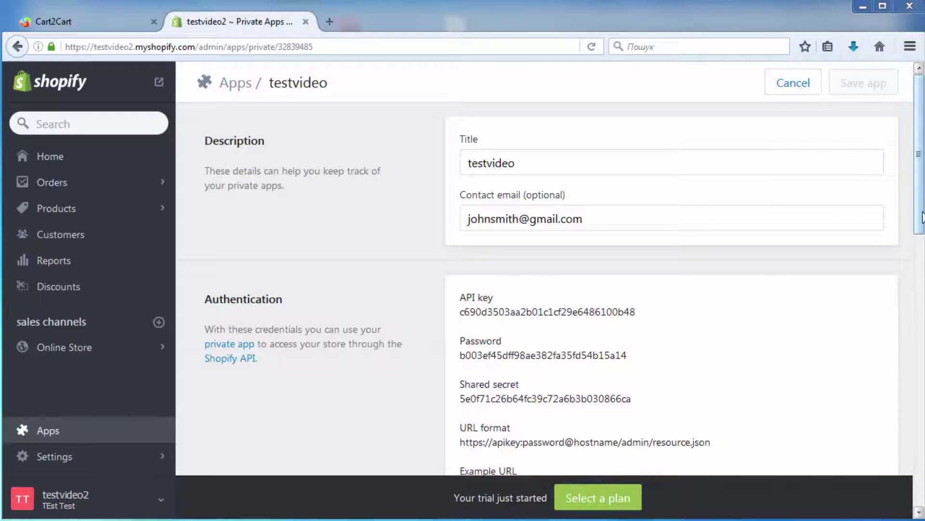
pyautogui.moveTo(920, 217); pyautogui.dragTo(920, 273)
pyautogui.moveTo(592, 208); pyautogui.dragTo(460, 208)
pyautogui.hotkey('ctrl', 'c')
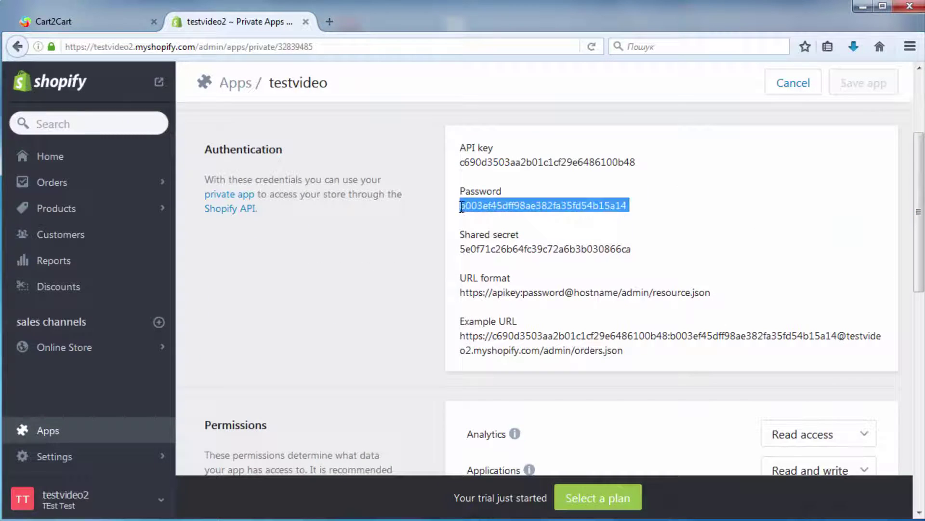
pyautogui.click(80, 19)
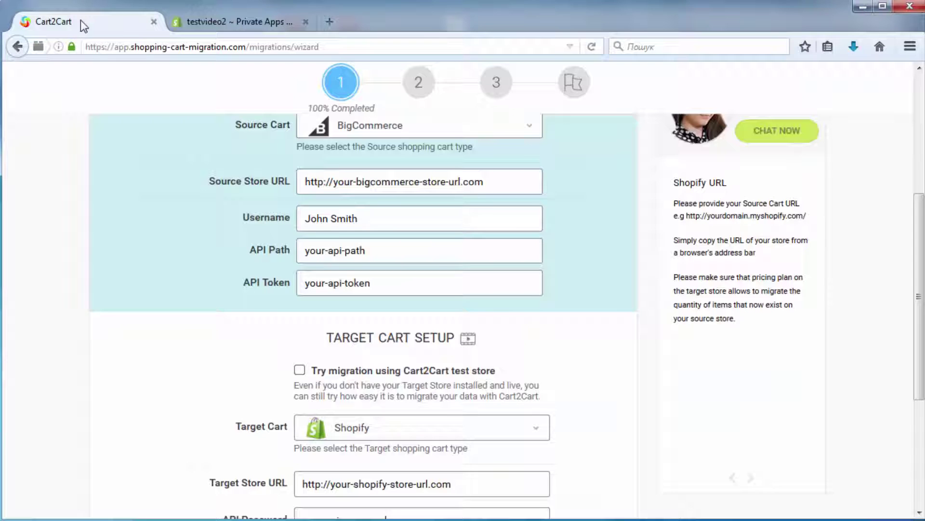
pyautogui.click(376, 277)
pyautogui.moveTo(918, 268); pyautogui.dragTo(914, 279)
pyautogui.click(421, 459)
pyautogui.hotkey('ctrl', 'v')
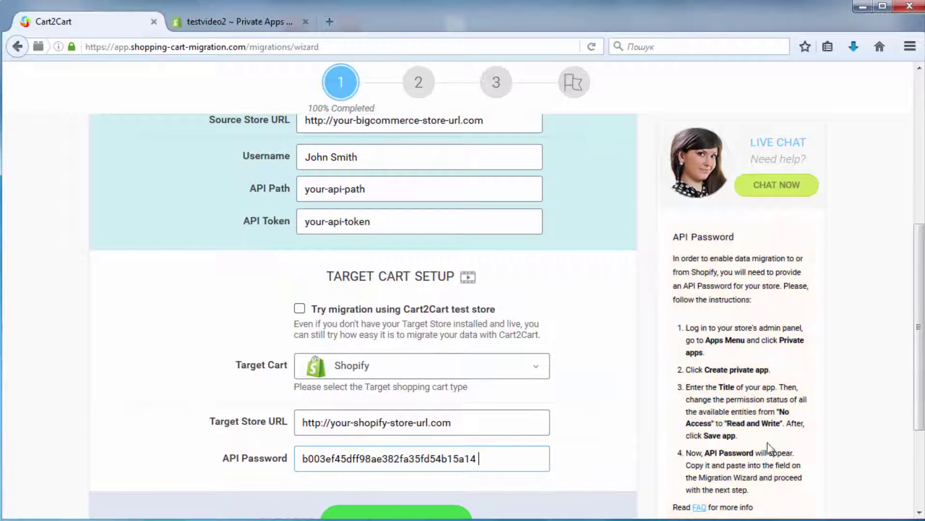
pyautogui.moveTo(919, 326); pyautogui.dragTo(922, 477)
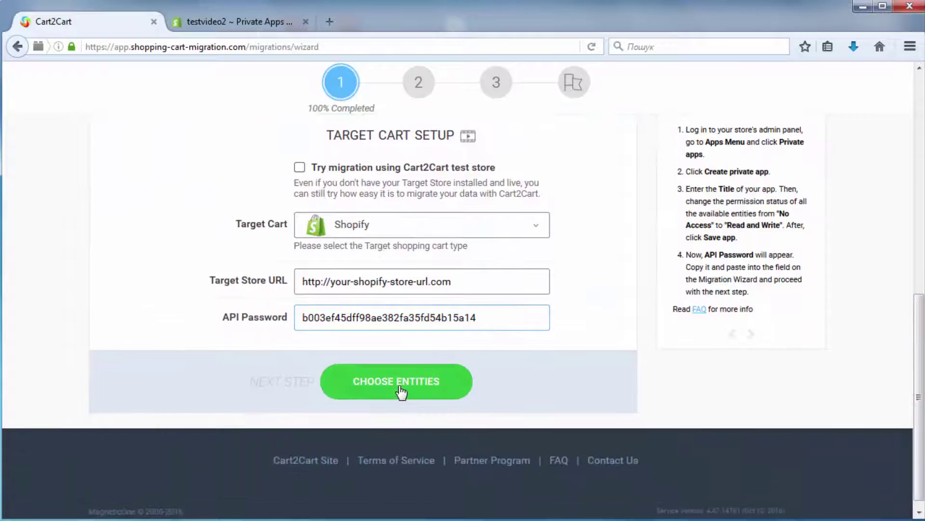
pyautogui.click(402, 390)
pyautogui.scroll(1, 916, 285)
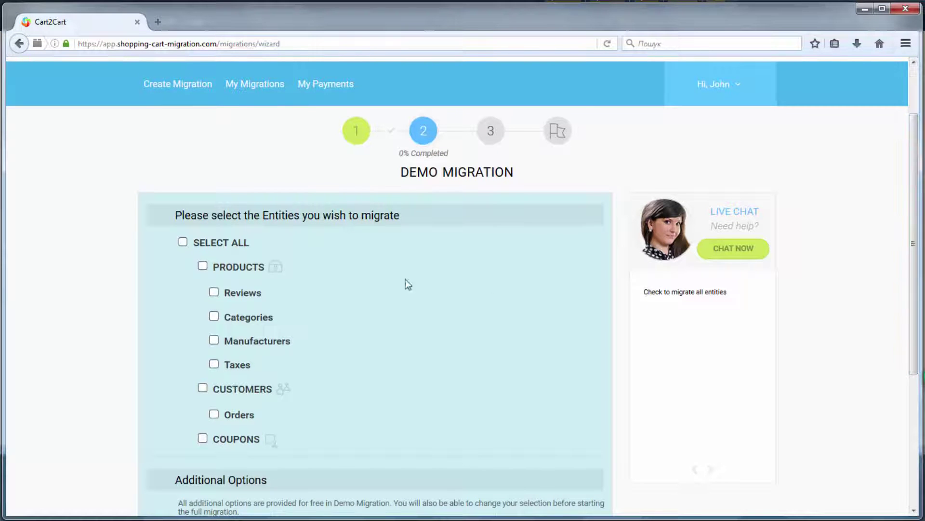
# Step: Select Products, Customers and all entities, plus Clear current data, SEO URLs and customer passwords
pyautogui.click(203, 267)
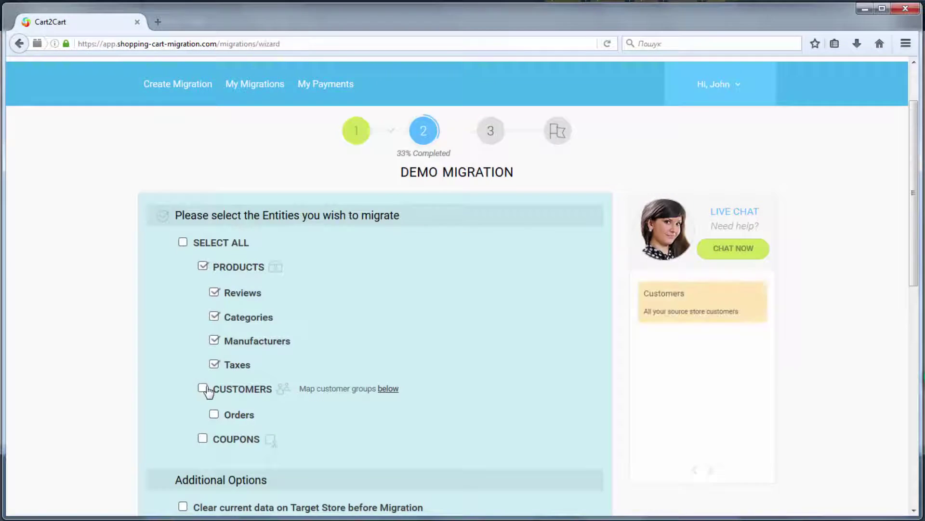
pyautogui.click(203, 389)
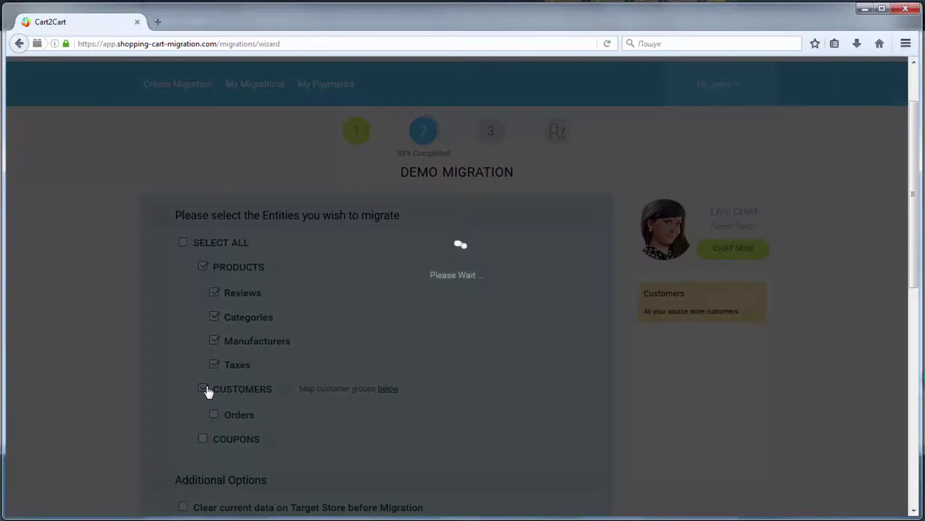
pyautogui.click(184, 242)
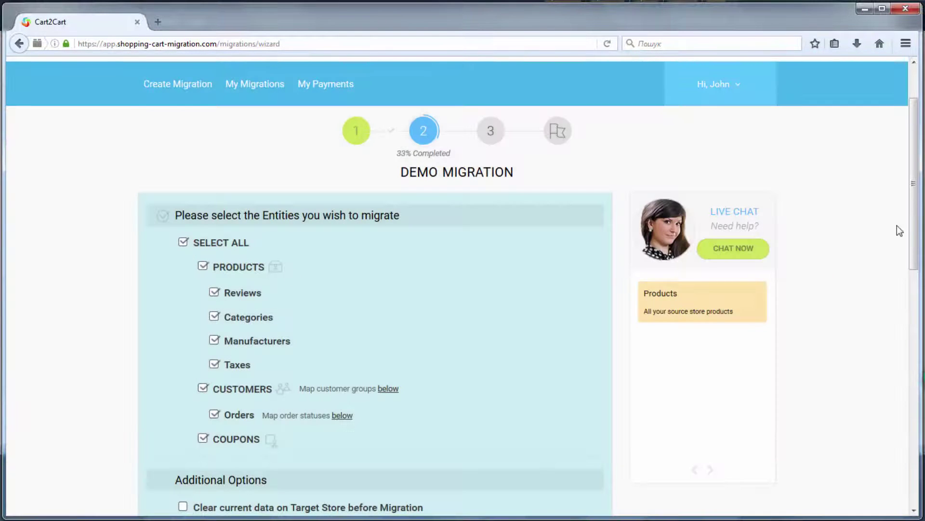
pyautogui.scroll(-1, 913, 227)
pyautogui.moveTo(914, 226); pyautogui.dragTo(920, 370)
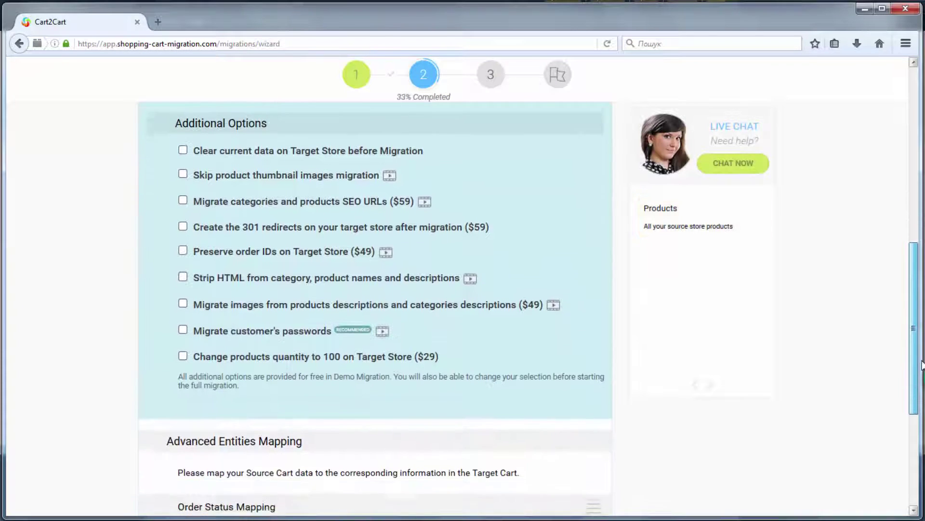
pyautogui.click(182, 179)
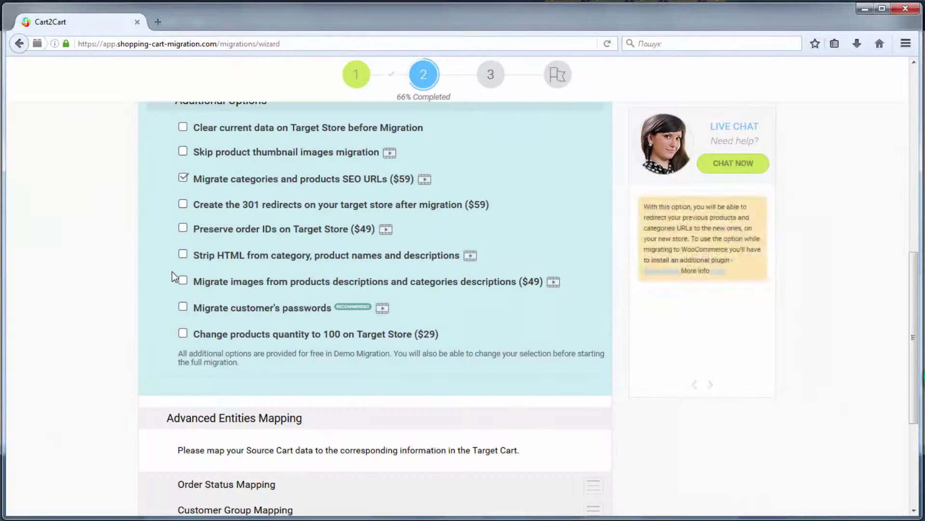
pyautogui.click(183, 307)
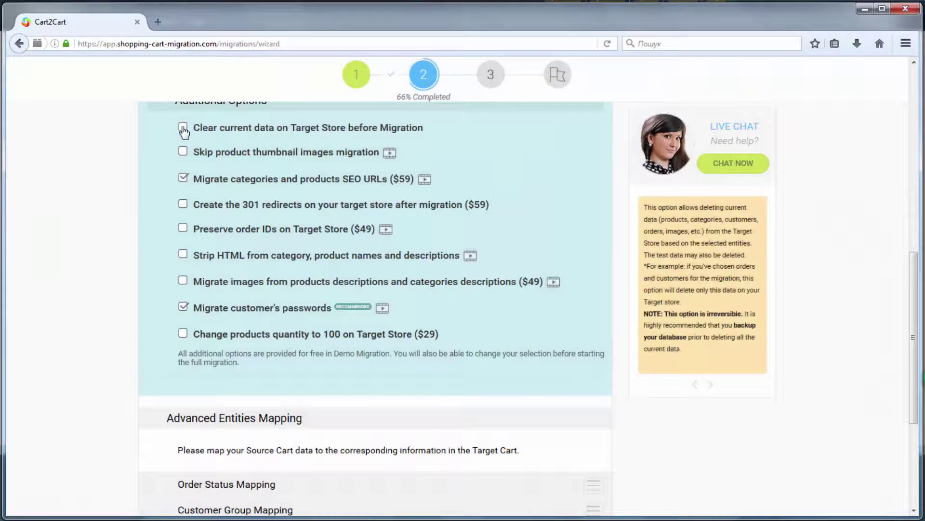
pyautogui.click(182, 127)
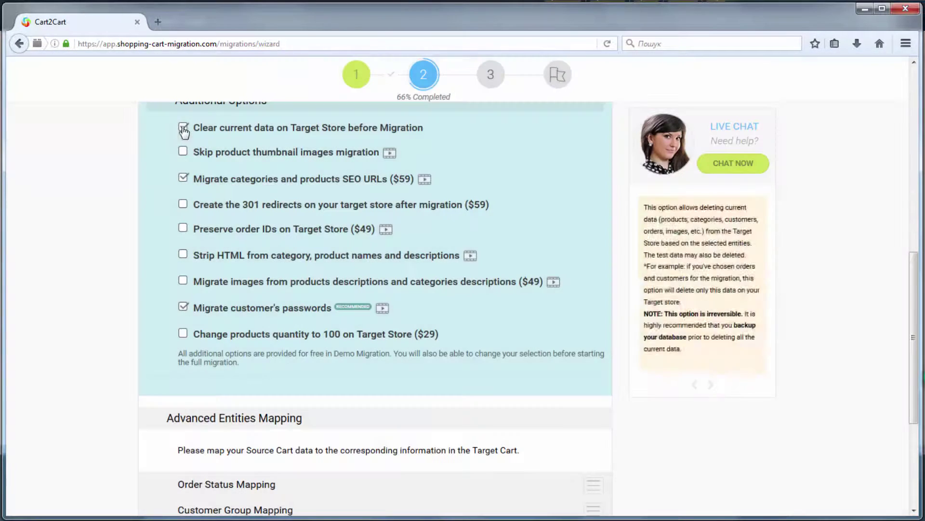
pyautogui.moveTo(912, 356); pyautogui.dragTo(915, 412)
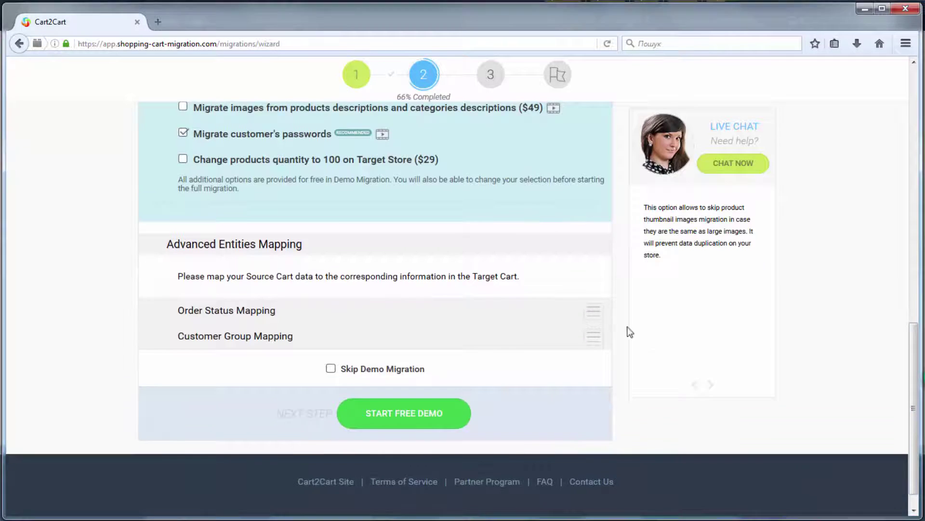
# Step: Expand Order Status Mapping; keep CLOSED as Cancelled, COMPLETE as Completed, PAYMENT REVIEW as Cancelled
pyautogui.click(594, 310)
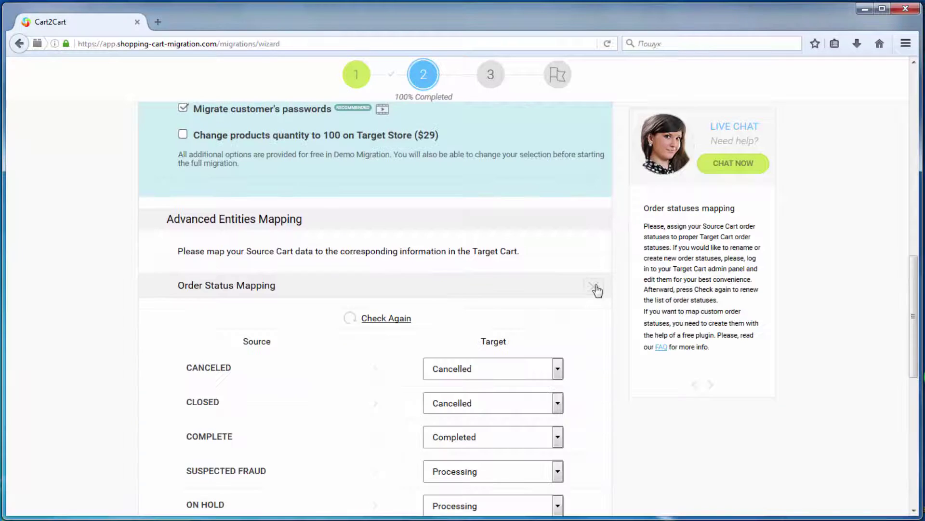
pyautogui.scroll(-5, 628, 331)
pyautogui.click(558, 146)
pyautogui.click(557, 181)
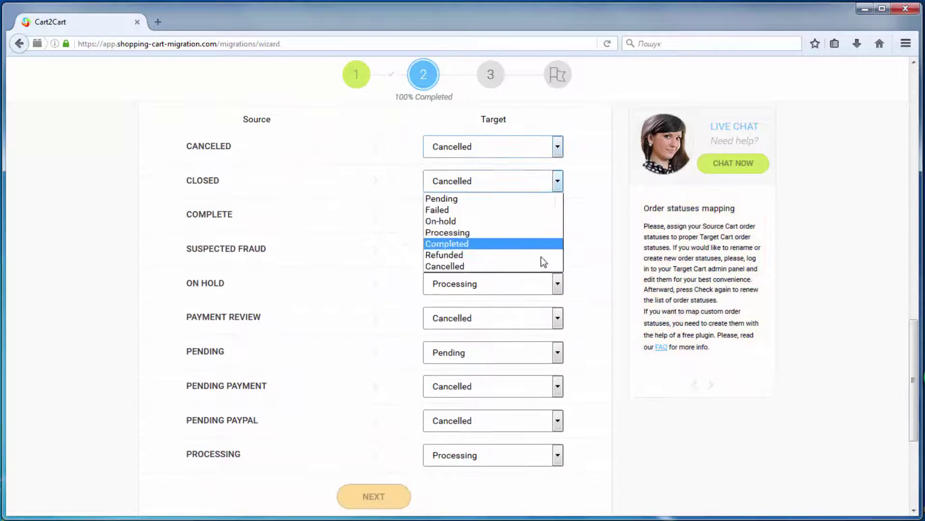
pyautogui.click(558, 215)
pyautogui.click(558, 249)
pyautogui.click(558, 283)
pyautogui.click(558, 318)
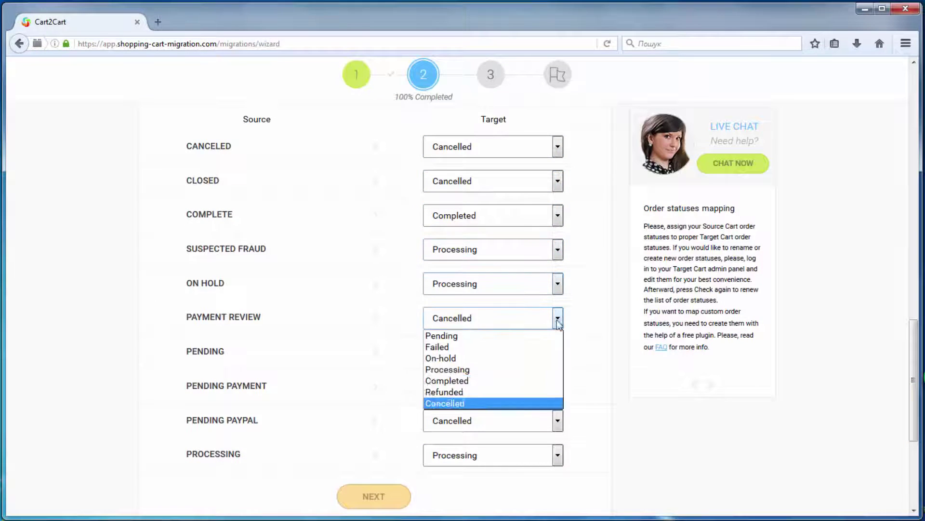
# Step: Keep PENDING as Pending, PENDING PAYMENT and PENDING PAYPAL as Cancelled, and confirm the status mapping
pyautogui.click(557, 352)
pyautogui.click(558, 387)
pyautogui.click(557, 421)
pyautogui.click(557, 455)
pyautogui.click(557, 420)
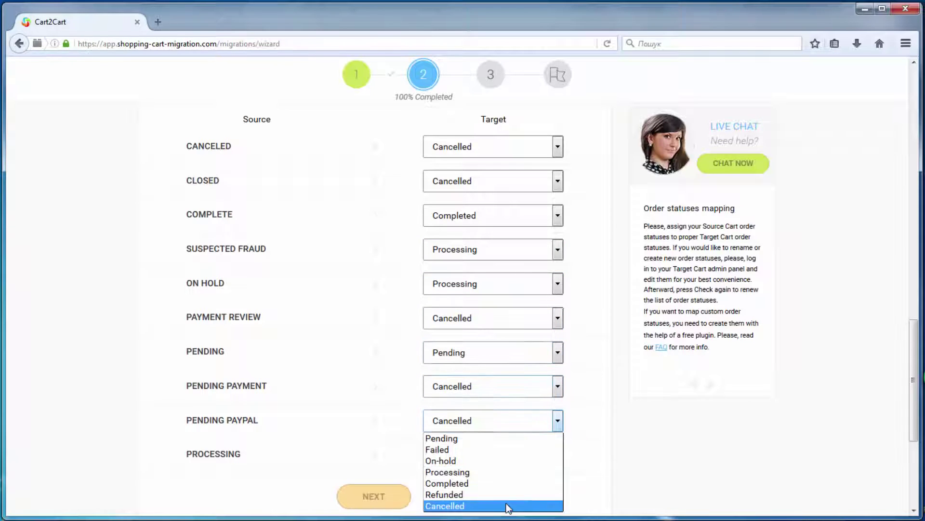
pyautogui.click(558, 455)
pyautogui.click(374, 496)
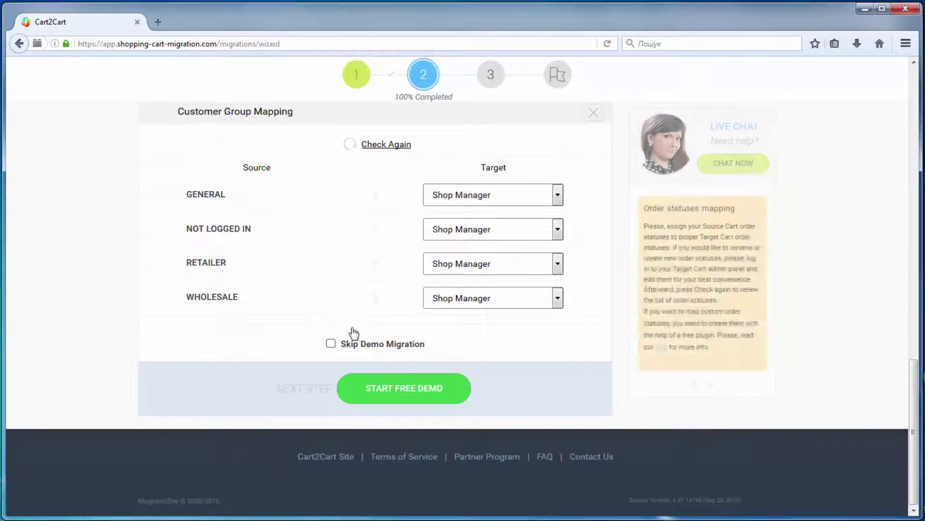
# Step: Map customer group NOT LOGGED IN to Customer and WHOLESALE to Contributor, then start the free demo
pyautogui.click(559, 196)
pyautogui.click(558, 229)
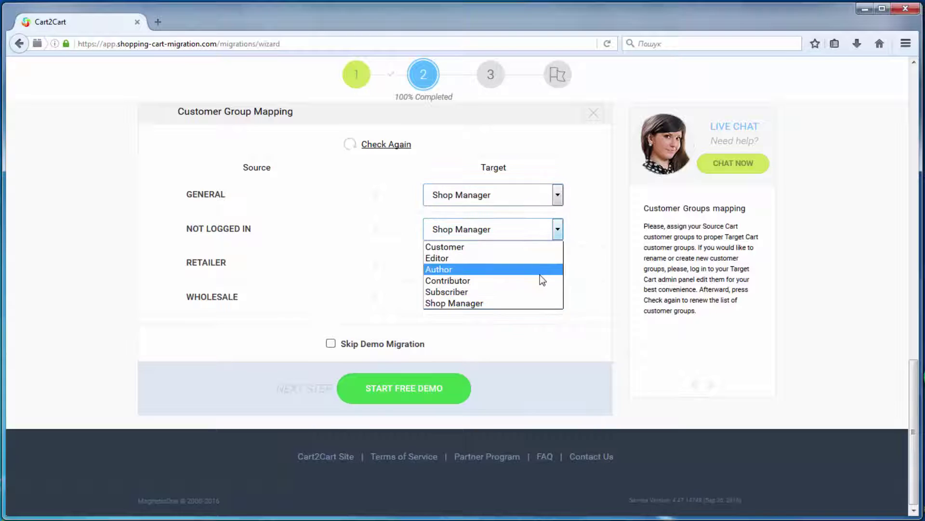
pyautogui.click(462, 246)
pyautogui.click(557, 263)
pyautogui.click(558, 298)
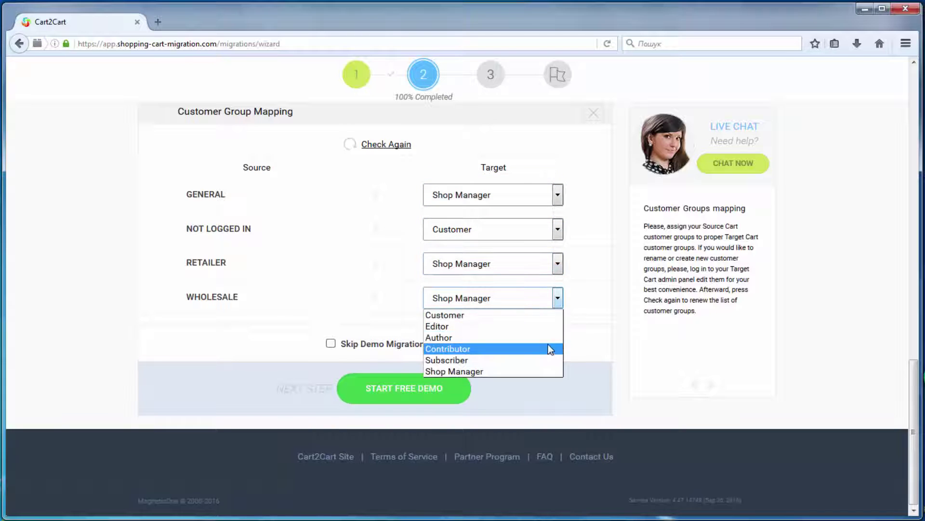
pyautogui.click(548, 348)
pyautogui.click(438, 391)
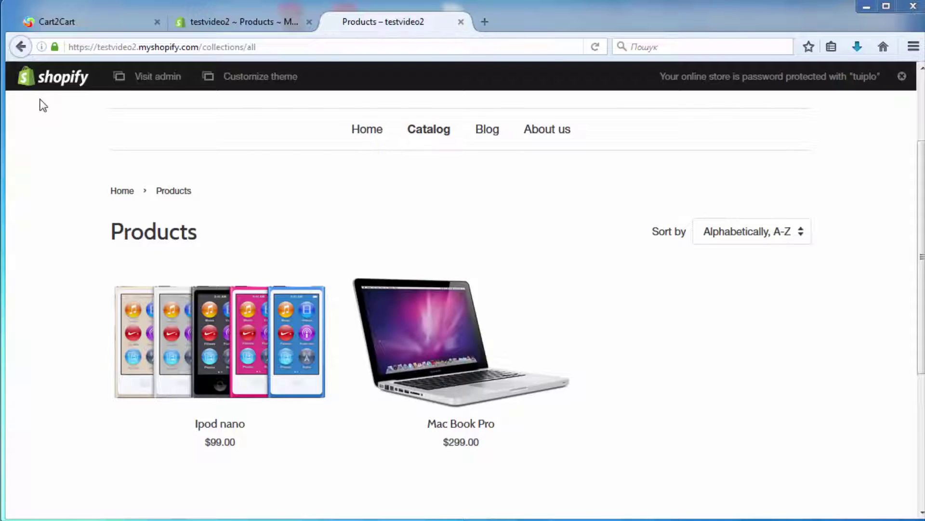
pyautogui.scroll(-3, 463, 289)
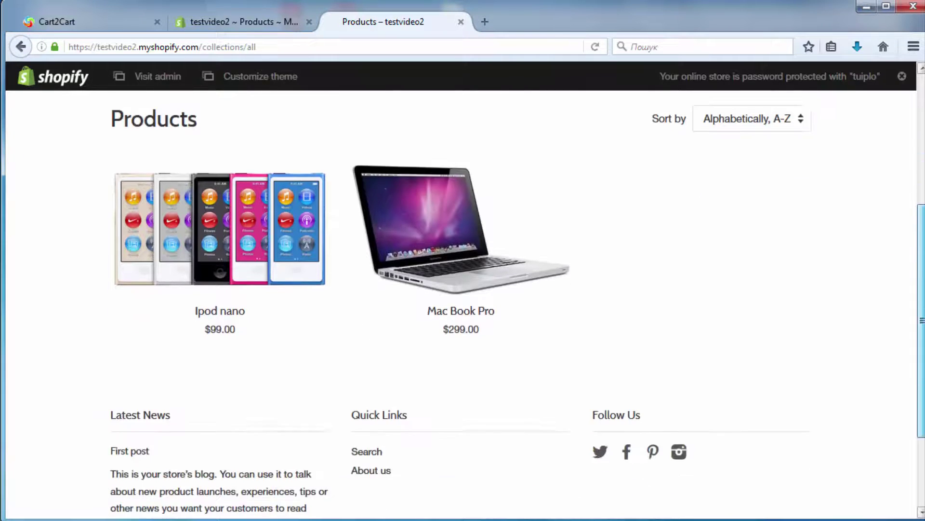
pyautogui.scroll(-3, 463, 289)
pyautogui.moveTo(920, 347); pyautogui.dragTo(920, 237)
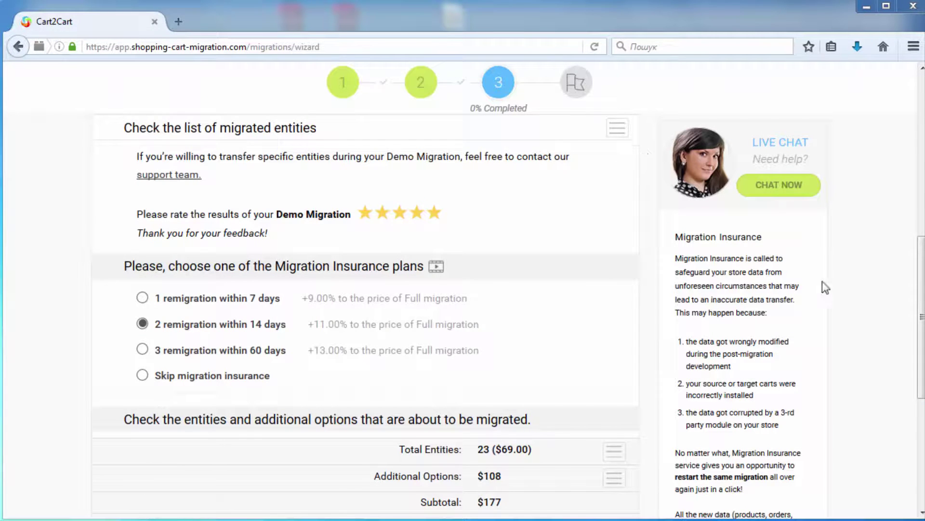
pyautogui.moveTo(921, 283); pyautogui.dragTo(921, 315)
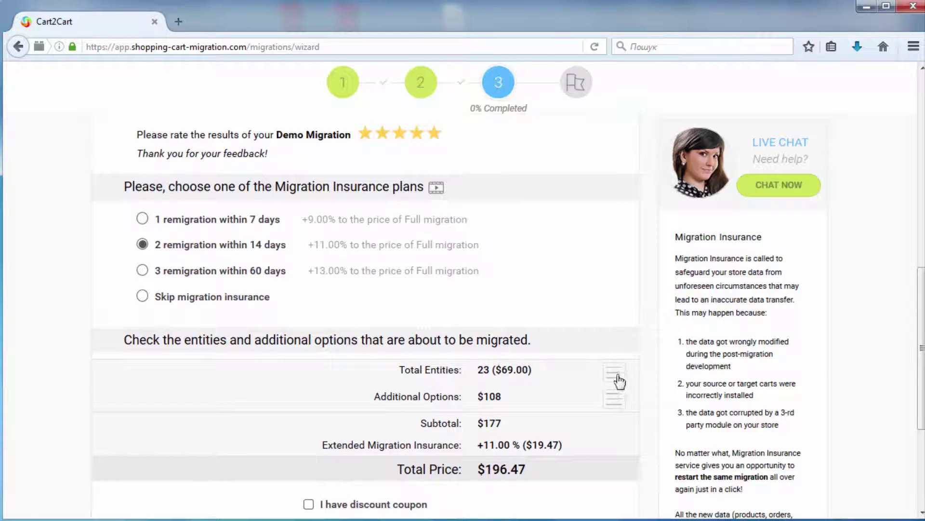
# Step: Review the per-entity counts and the priced additional options in the migration summary
pyautogui.click(615, 374)
pyautogui.scroll(-3, 808, 399)
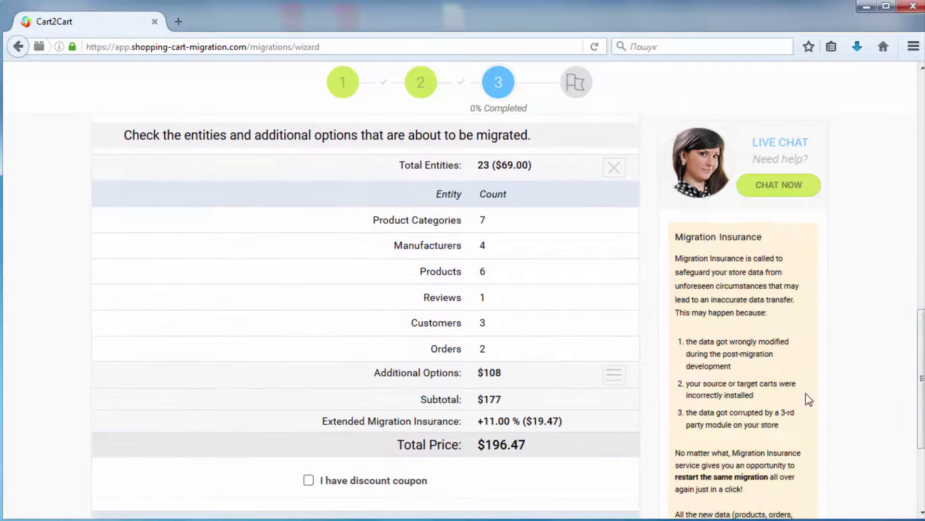
pyautogui.click(616, 168)
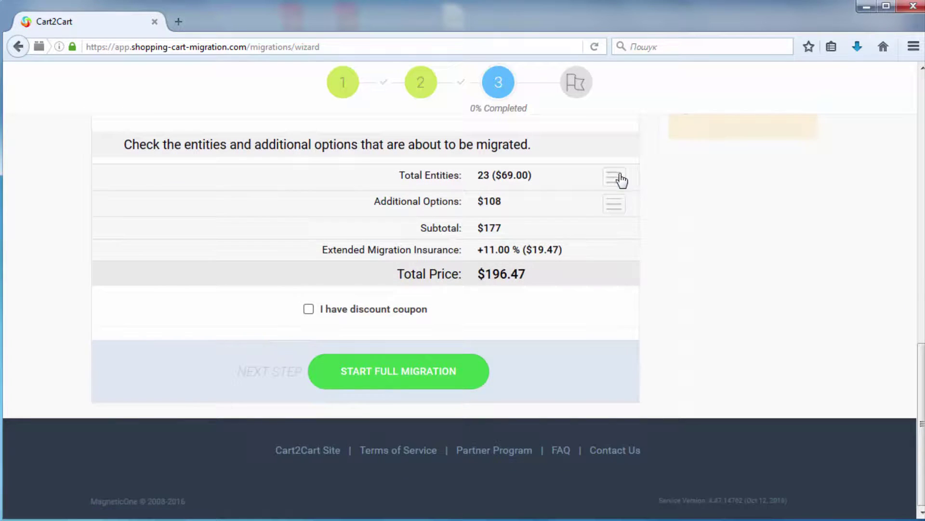
pyautogui.click(615, 207)
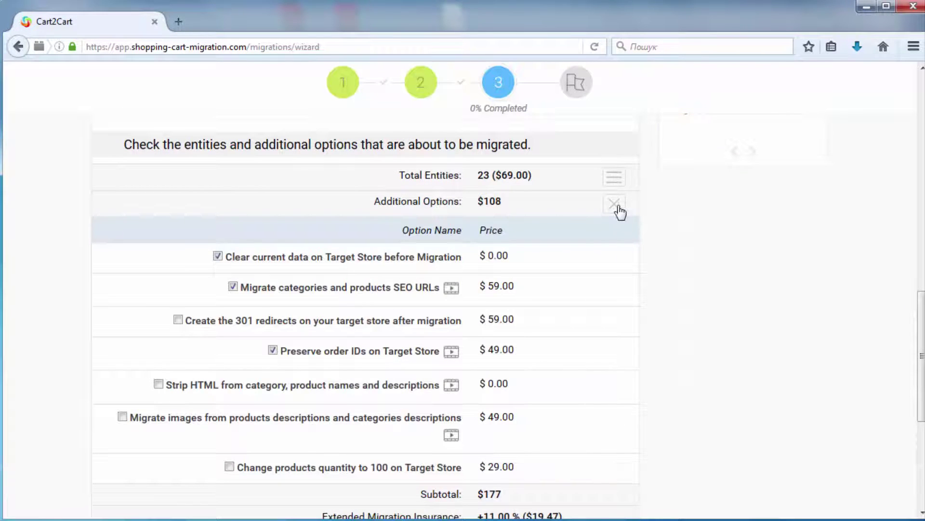
pyautogui.click(615, 208)
pyautogui.scroll(5, 874, 381)
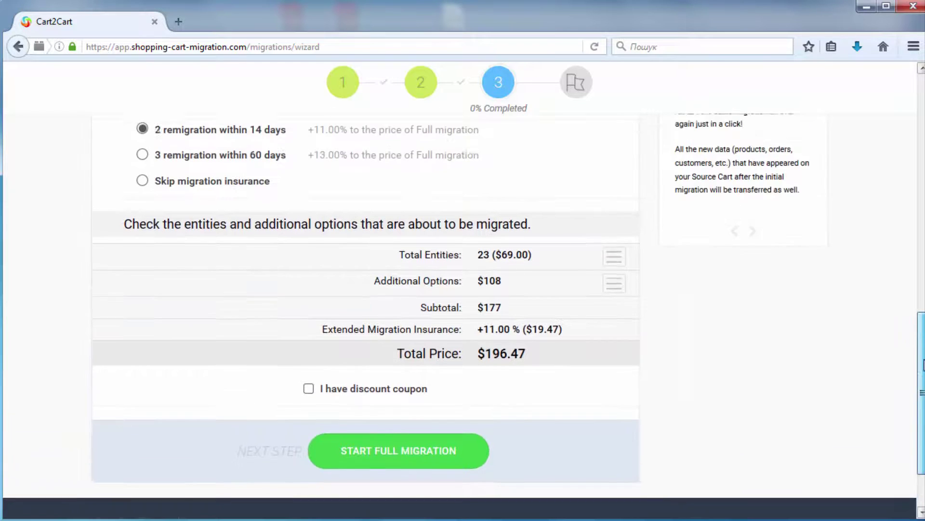
pyautogui.scroll(1, 871, 321)
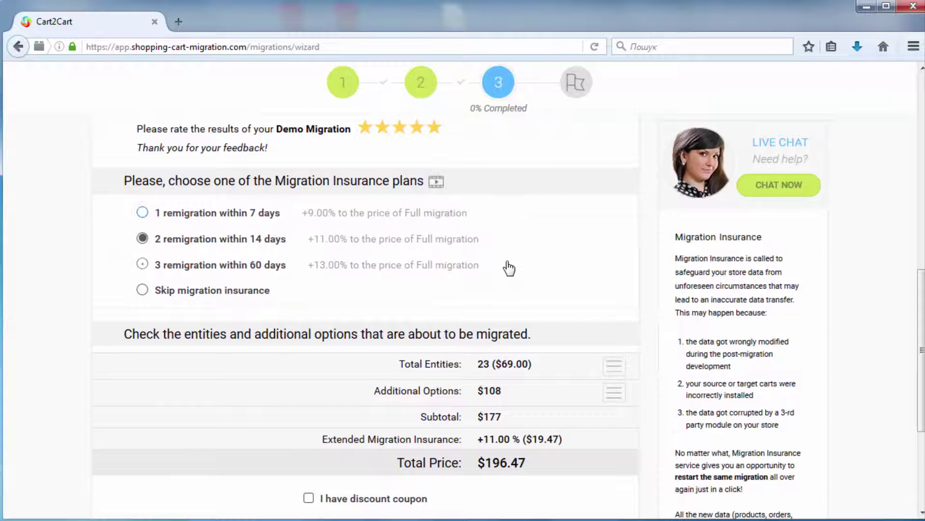
pyautogui.scroll(-3, 605, 269)
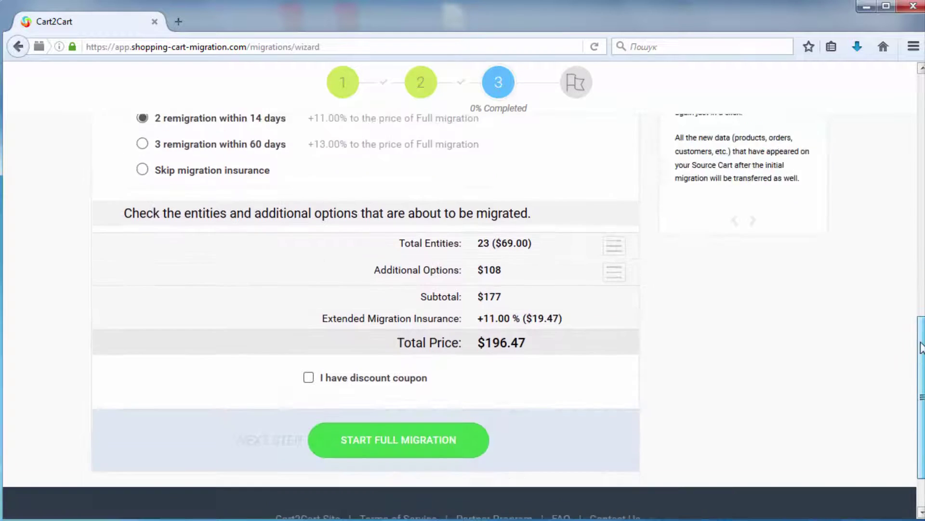
pyautogui.scroll(-2, 605, 270)
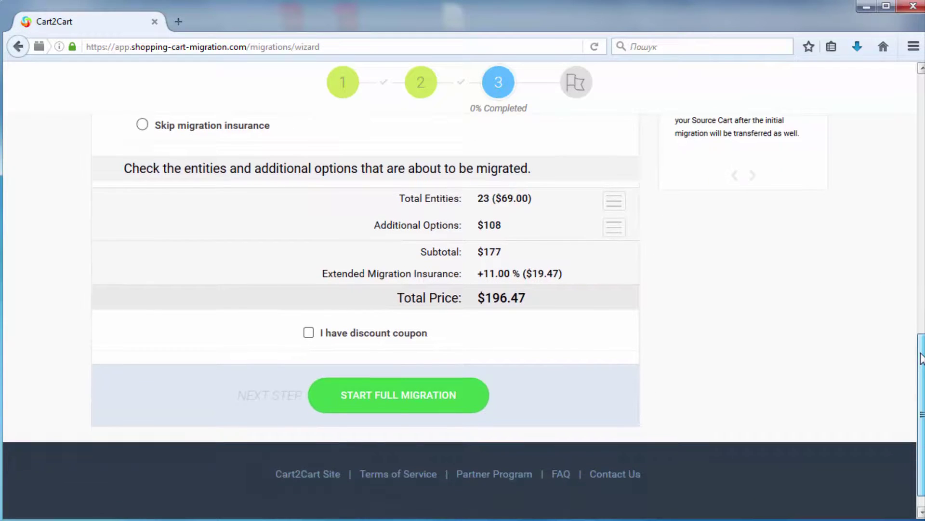
# Step: Start the full $196.47 BigCommerce-to-Shopify migration and wait for it to begin loading
pyautogui.click(444, 396)
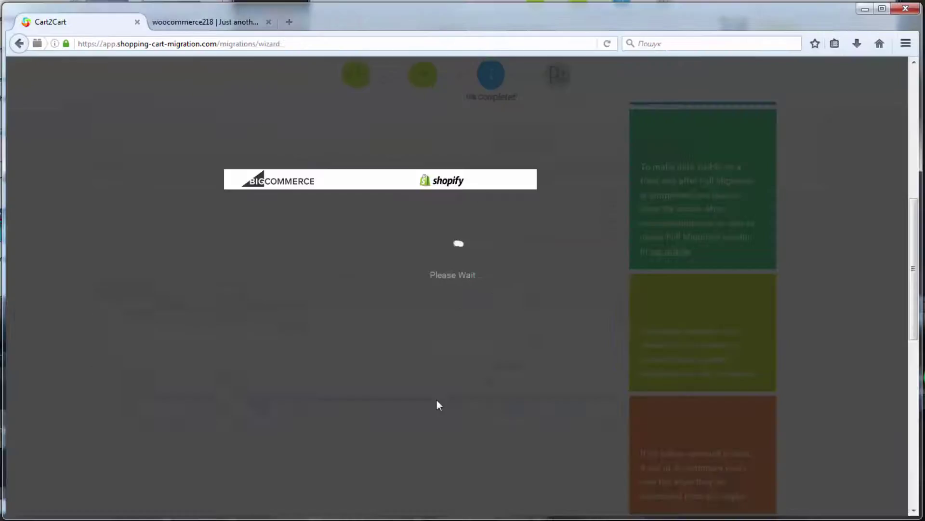